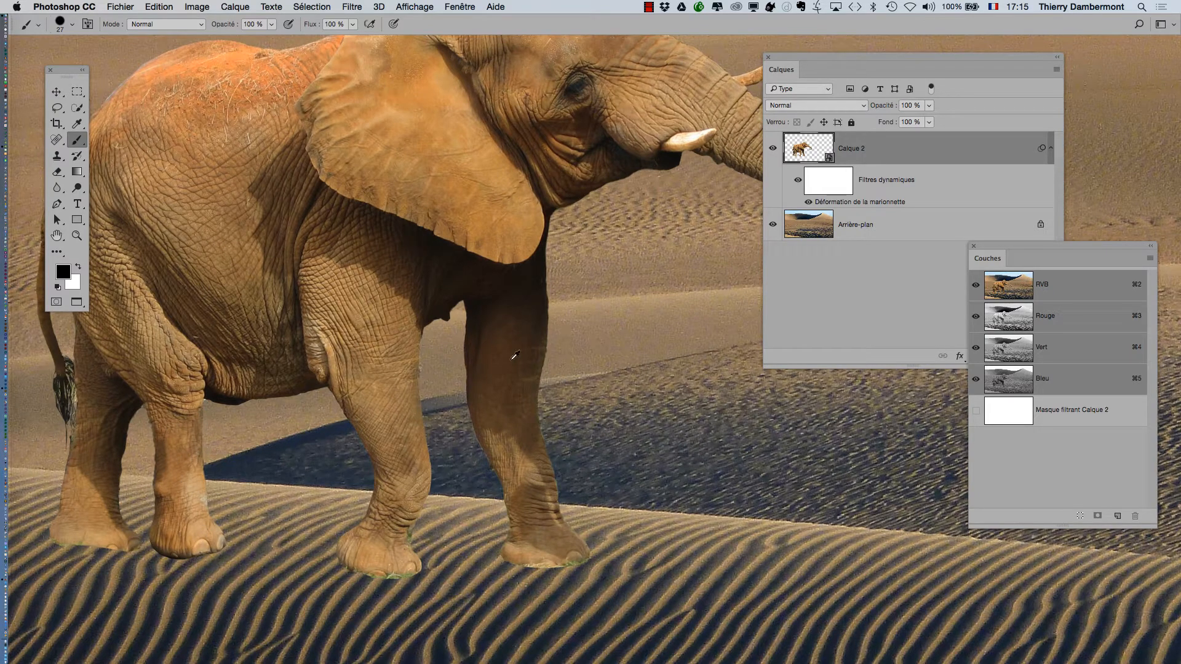
- Open the contents of the Calque 2 smart object for editing and accept the save reminder with Ne plus afficher enabled
scroll(441, 337, "up", 6)
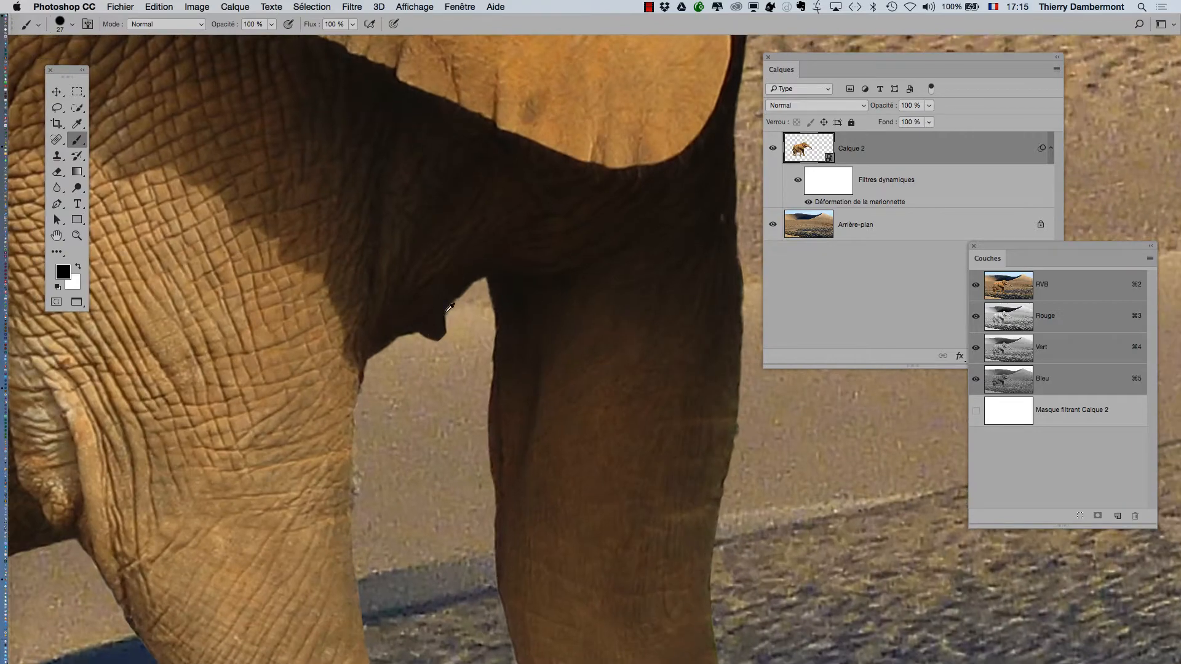
scroll(438, 337, "down", 2)
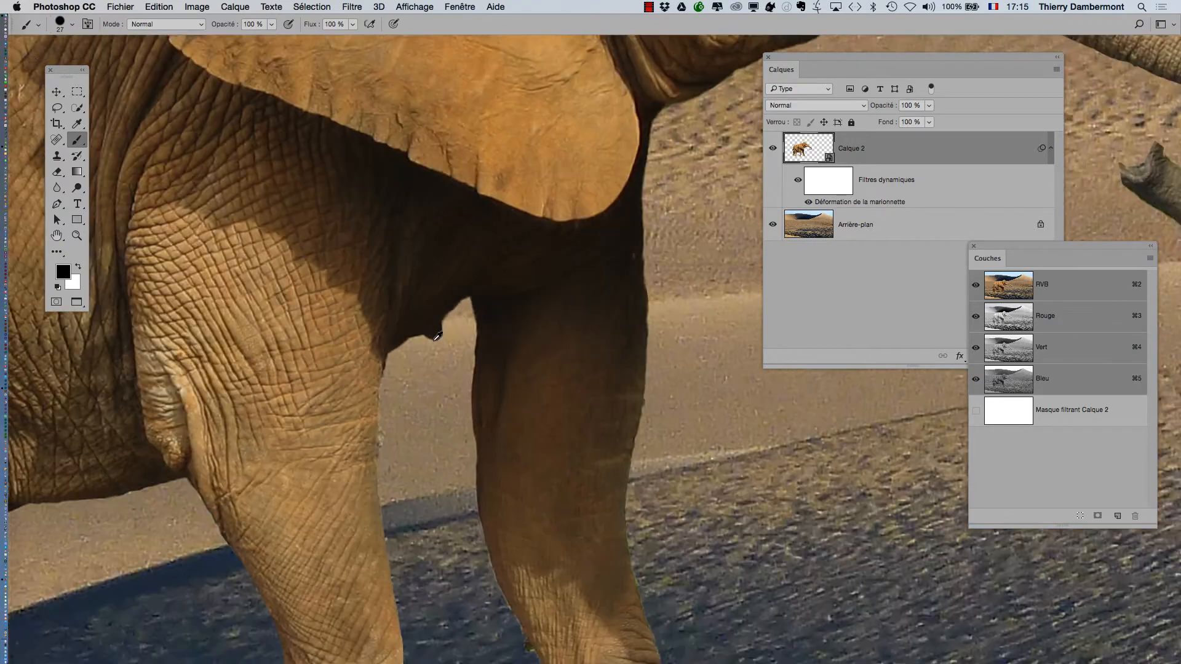
scroll(437, 336, "down", 5)
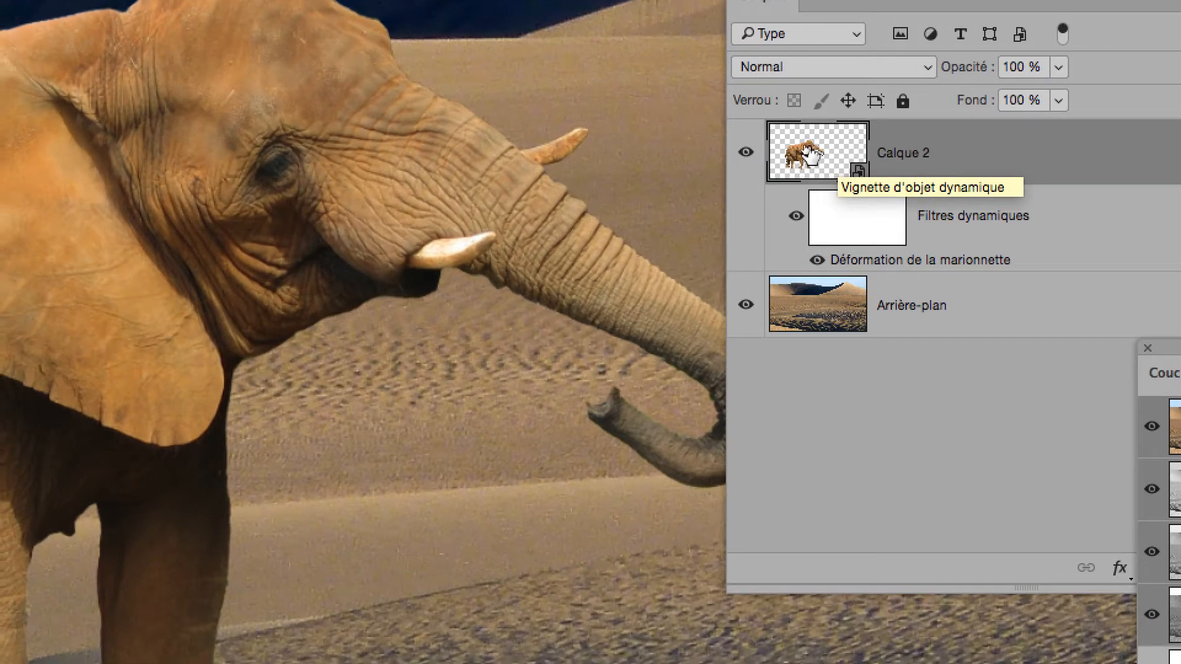
double_click(786, 143)
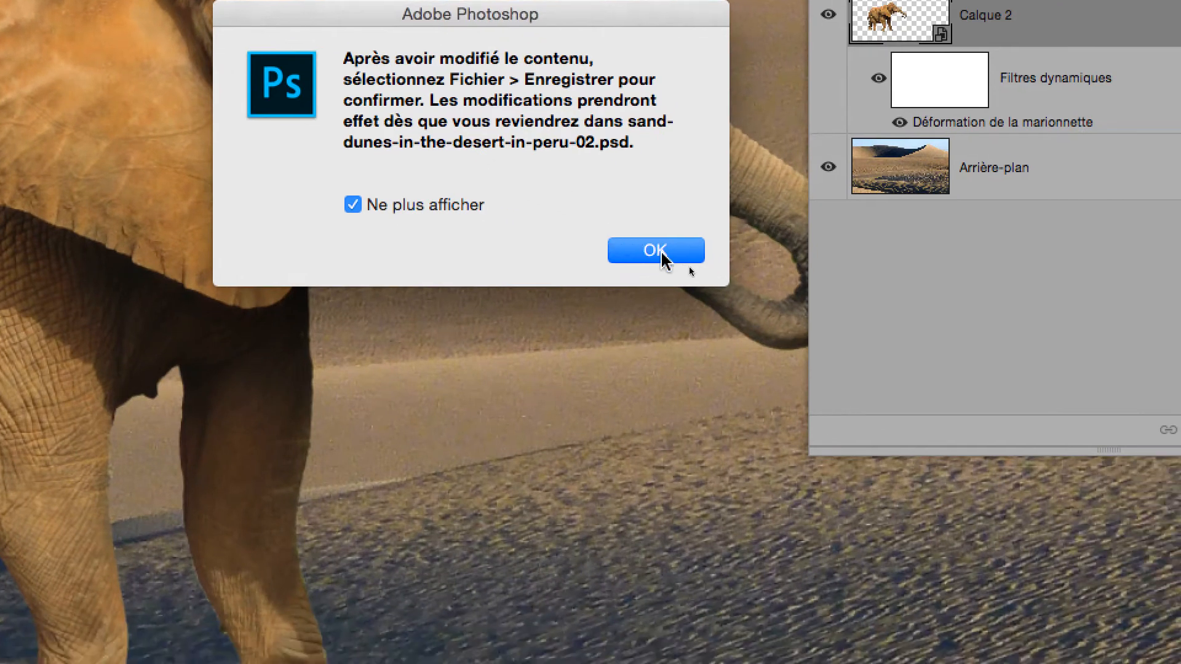
left_click(794, 314)
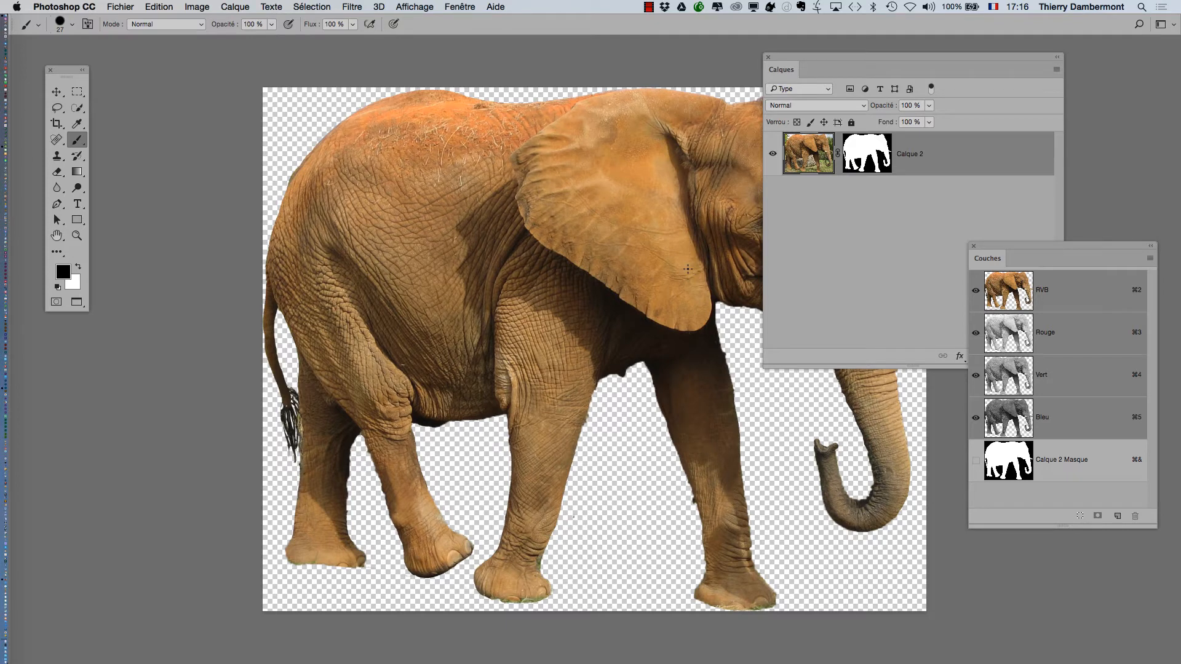
- Switch from Calque 2.psb to sand-dunes-in-the-desert-in-peru-02.psd and back to compare the source elephant with the composite
left_click_drag(546, 256, 422, 242)
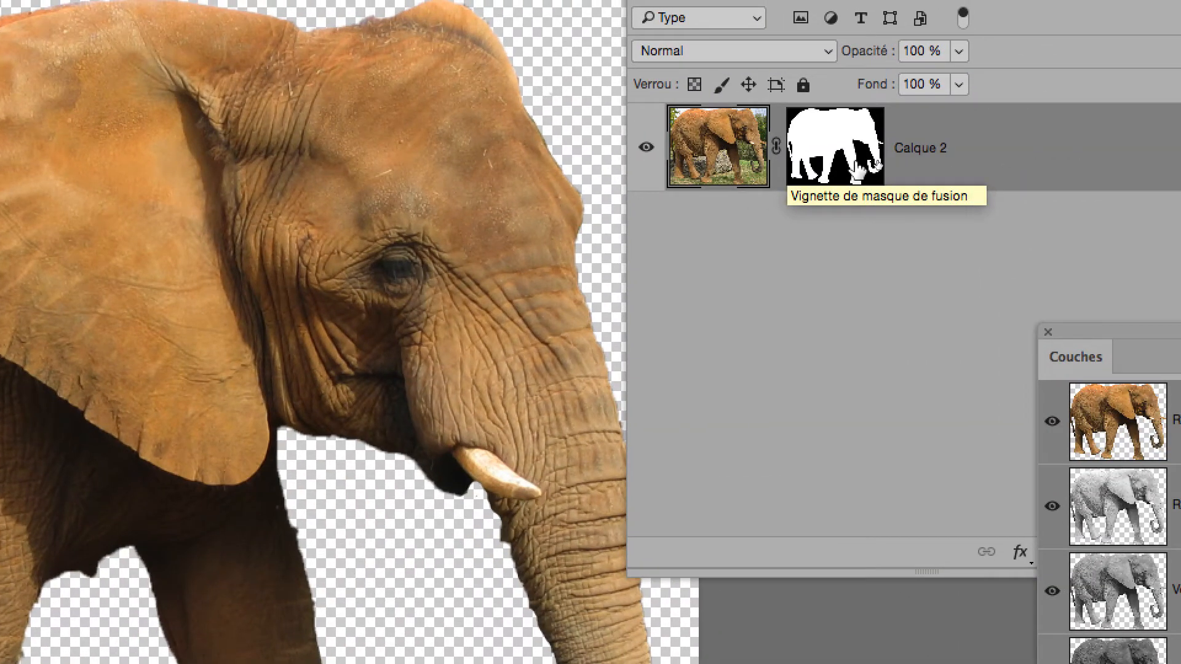
left_click_drag(857, 166, 860, 171)
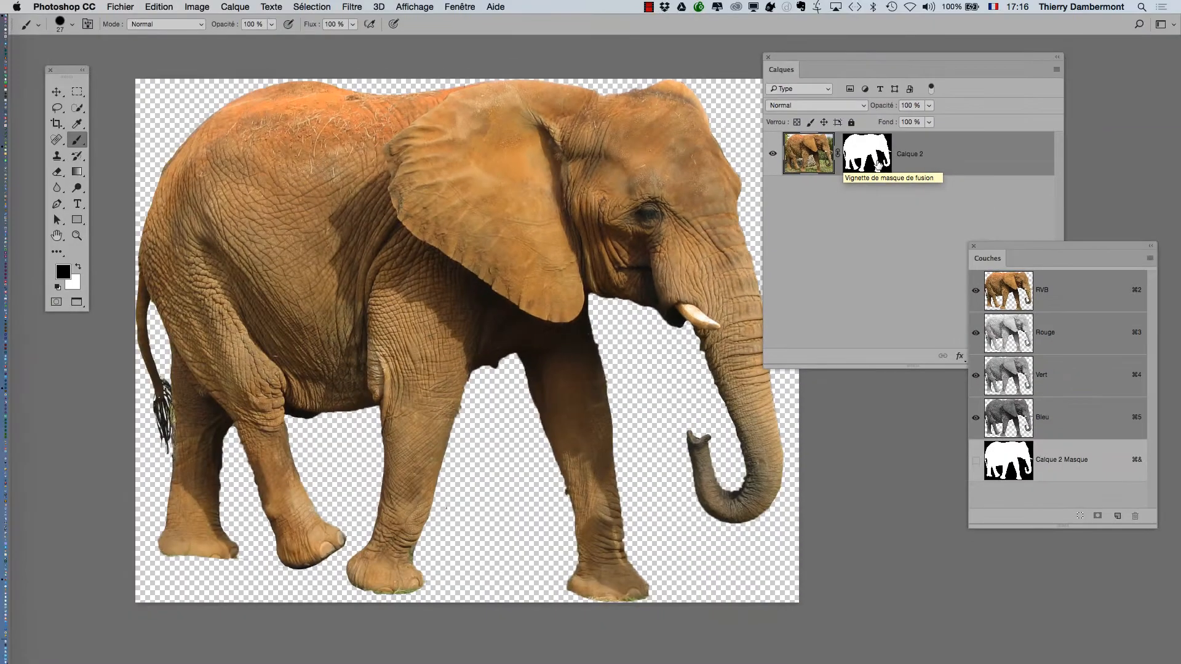
left_click(455, 7)
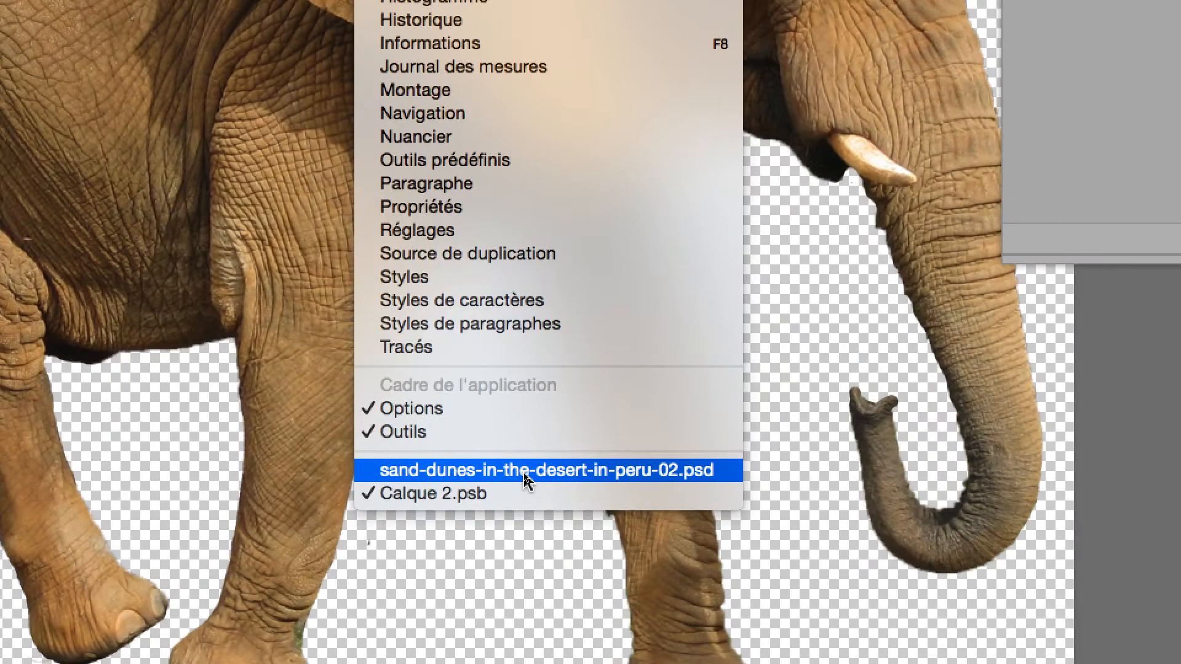
left_click(524, 471)
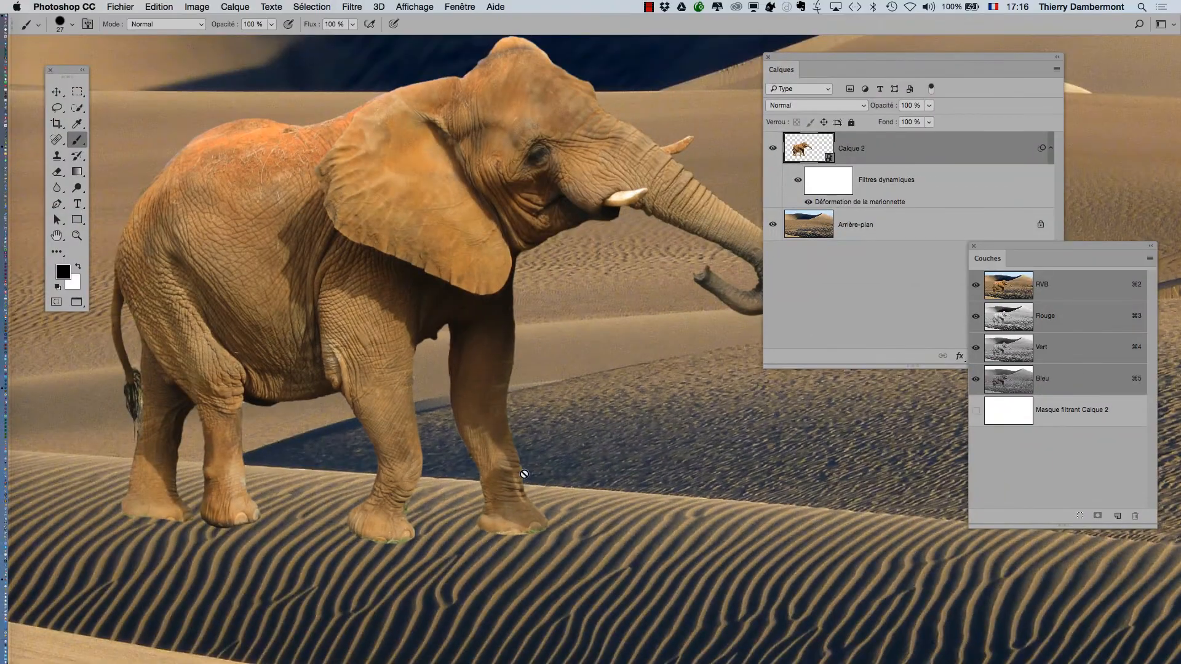
left_click(460, 7)
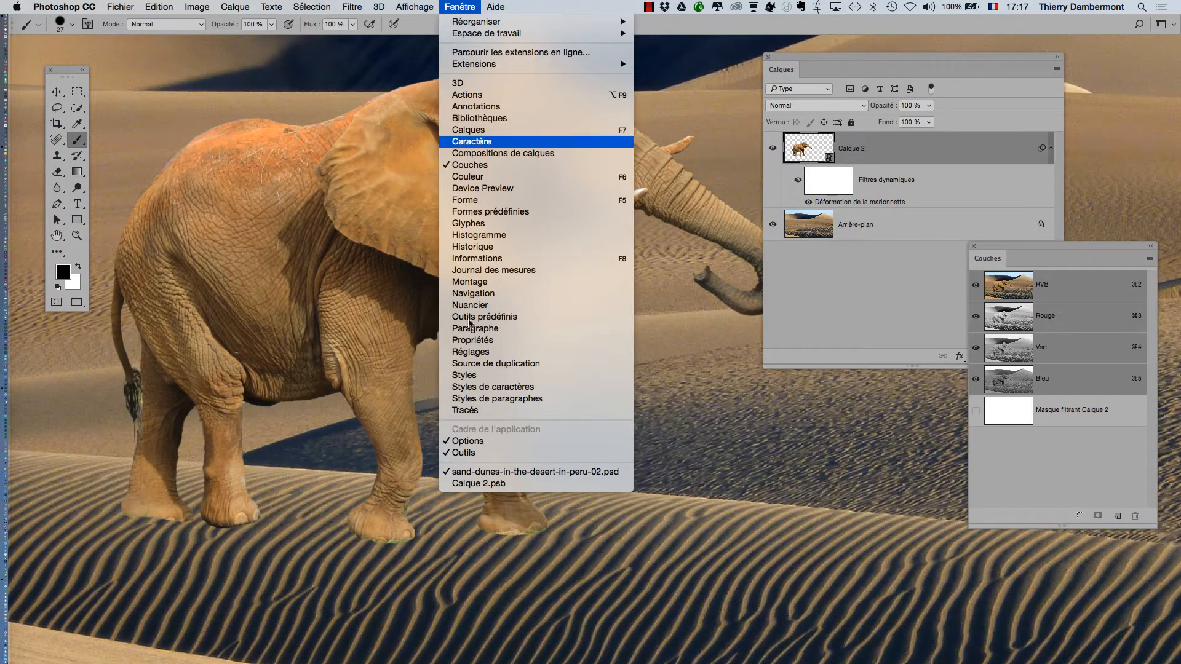
left_click(484, 483)
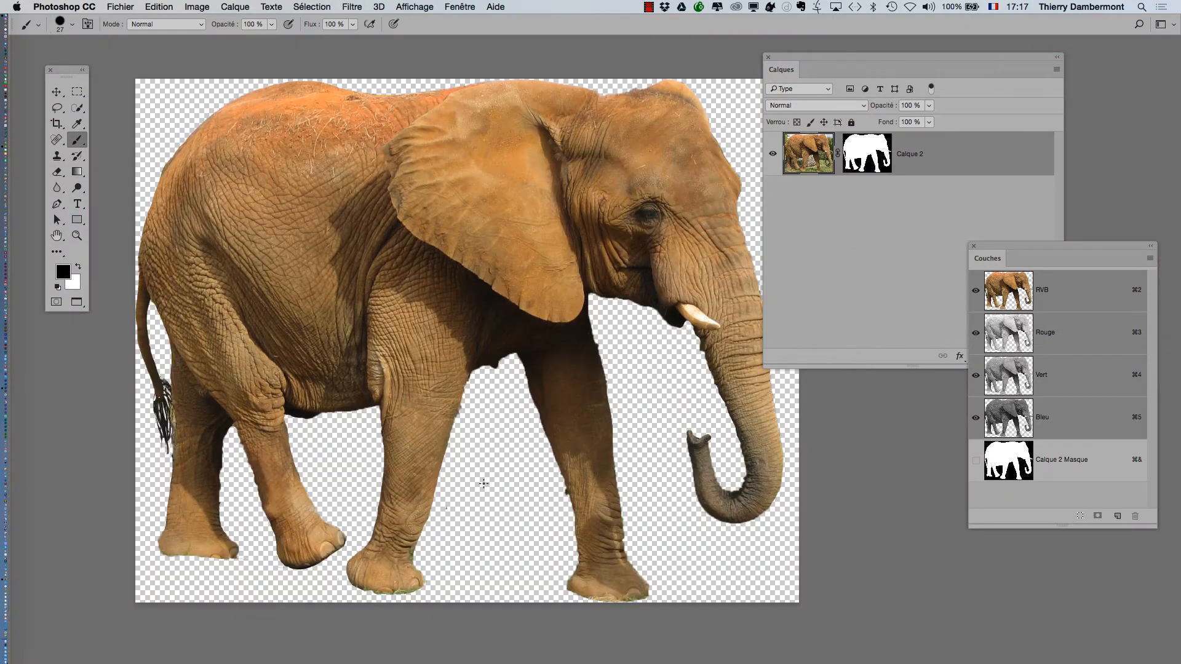
- Cycle the screen mode until the document tabs show, and detach Calque 2.psb into its own floating window
key("f")
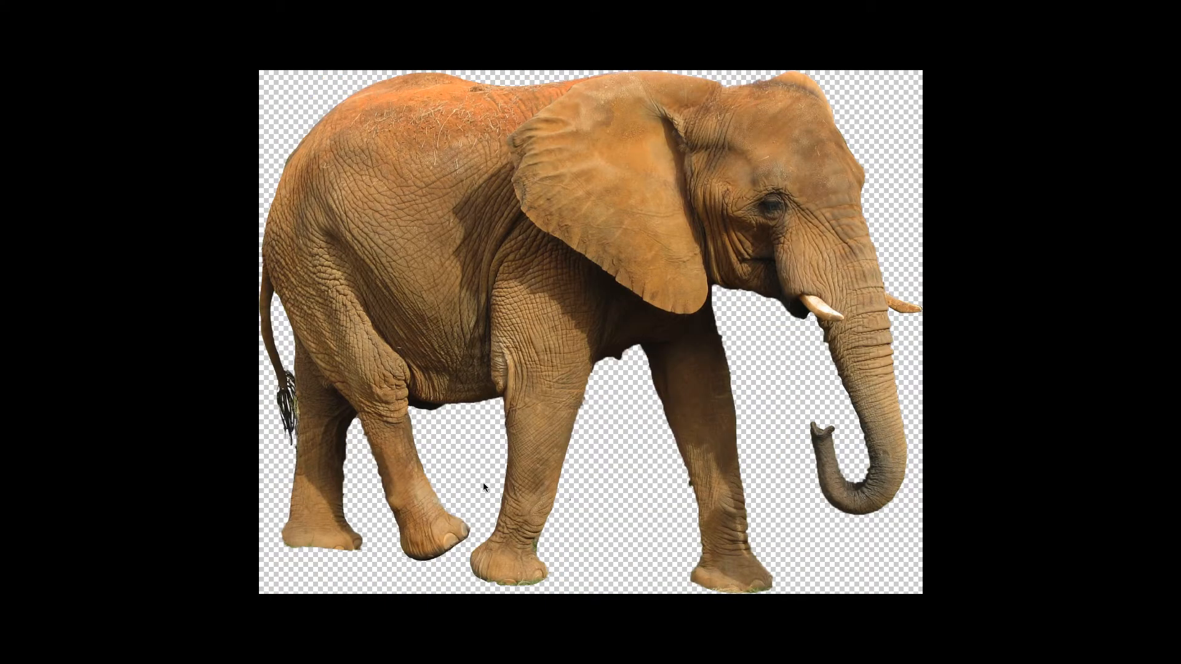
key("f")
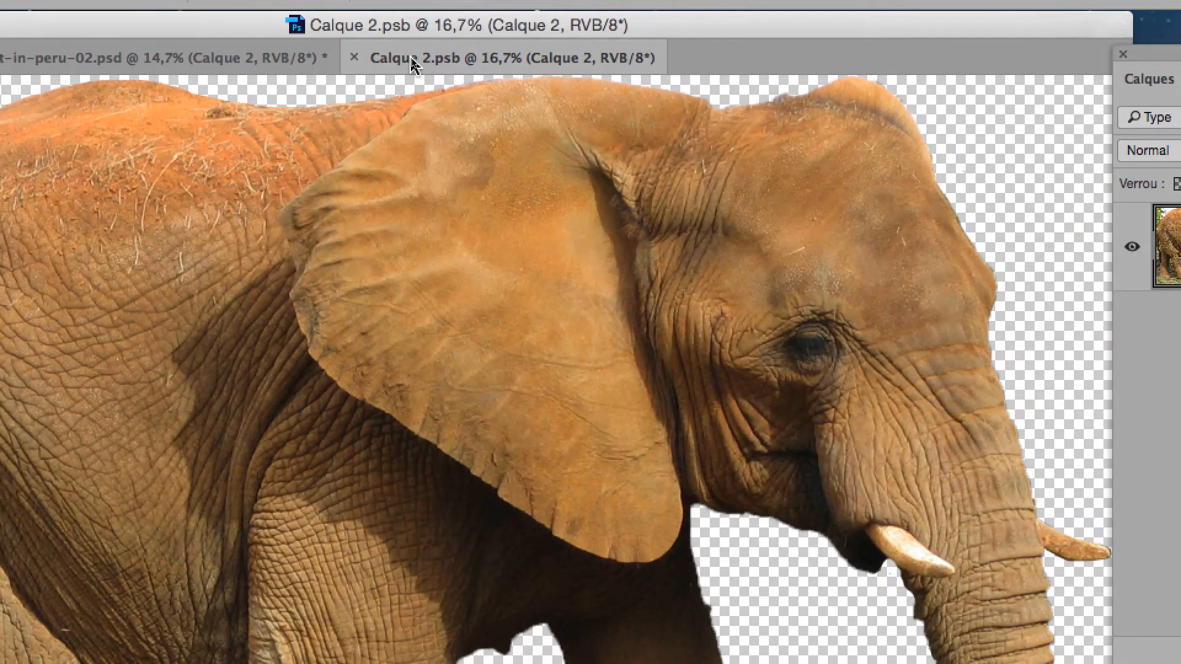
left_click_drag(412, 64, 492, 125)
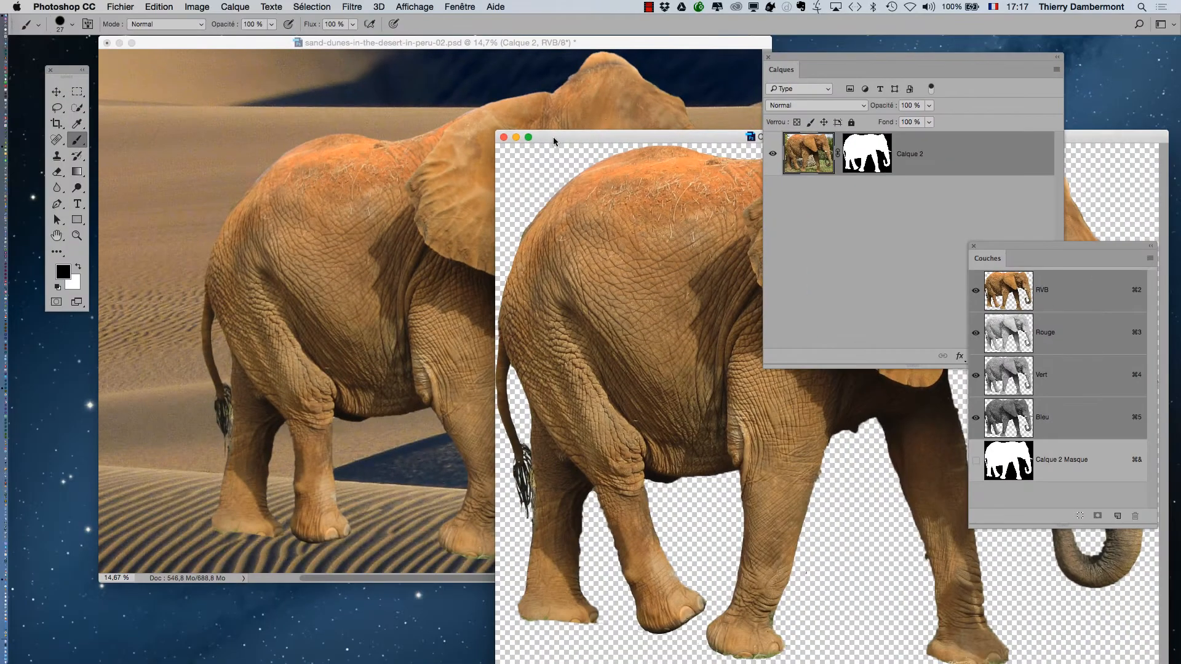
- Shrink the Calque 2.psb window and place it over the upper part of the dunes document, moving the layers list aside
scroll(636, 219, "down", 2)
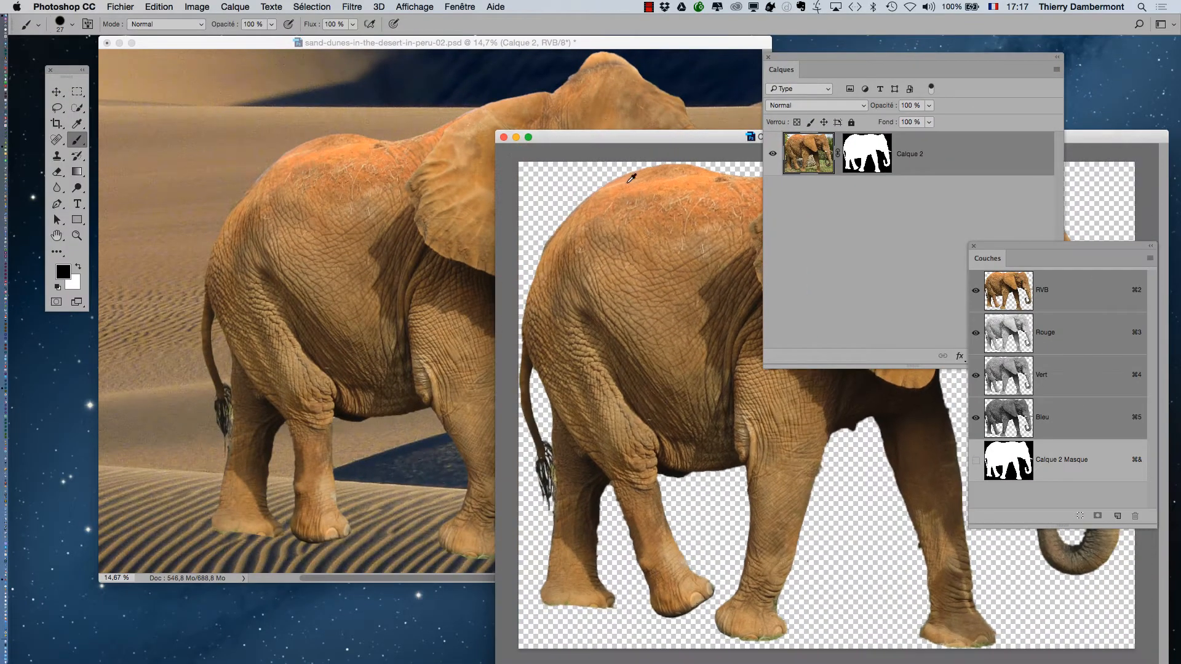
left_click_drag(606, 142, 374, 91)
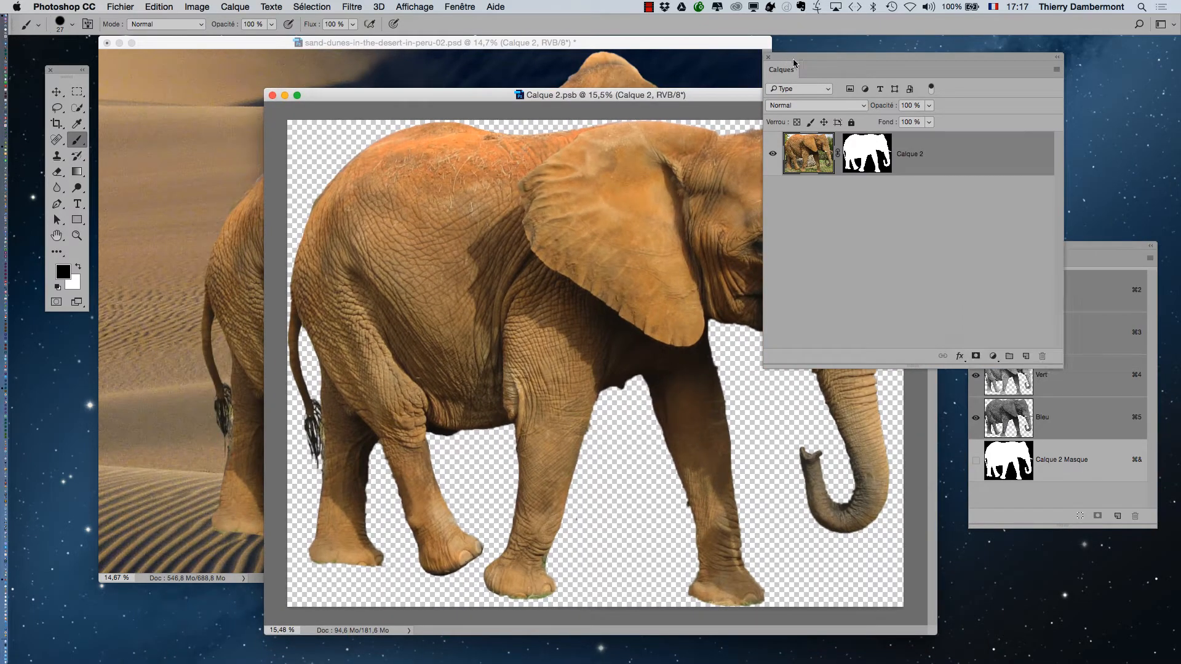
left_click_drag(790, 58, 1009, 59)
scroll(690, 464, "down", 5)
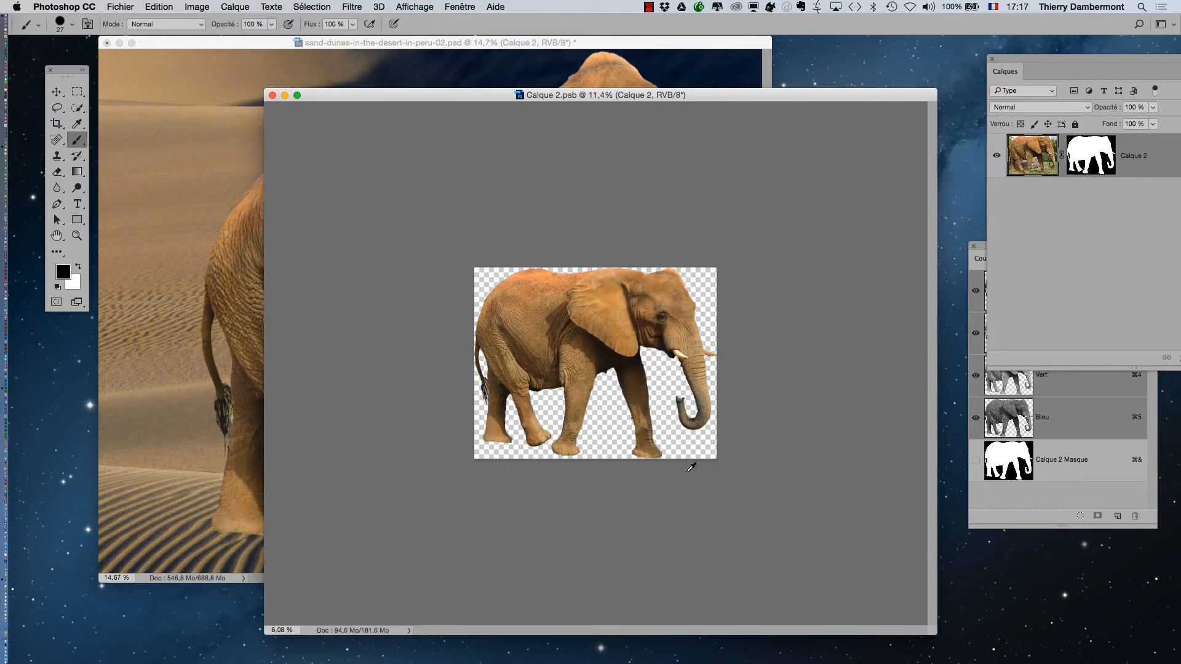
left_click_drag(935, 637, 669, 460)
left_click_drag(355, 101, 650, 85)
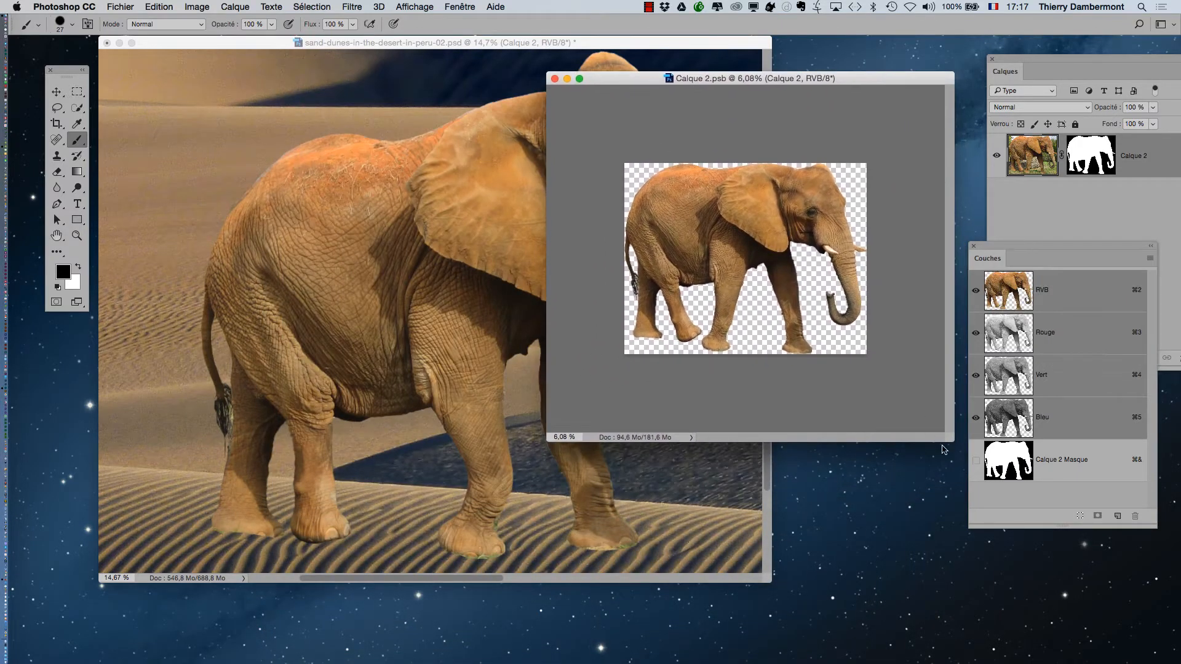
- Arrange both documents side by side as 2 vignettes verticales and hide the layers and channels lists covering the elephant
left_click(460, 6)
mouse_move(469, 24)
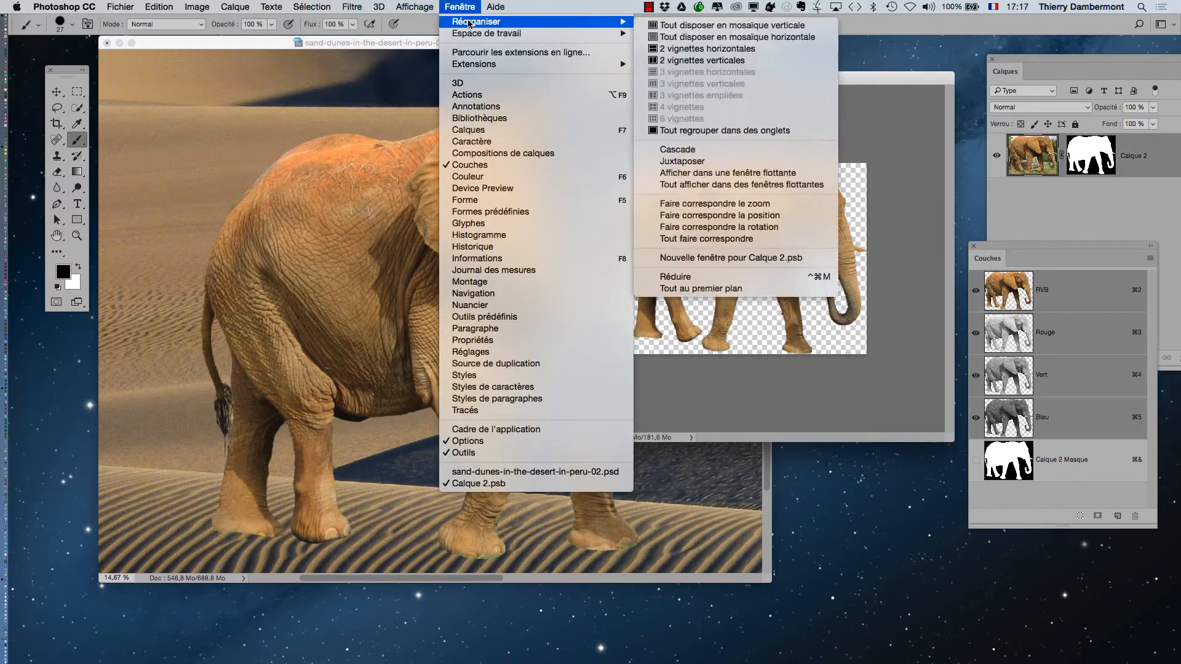
left_click(733, 59)
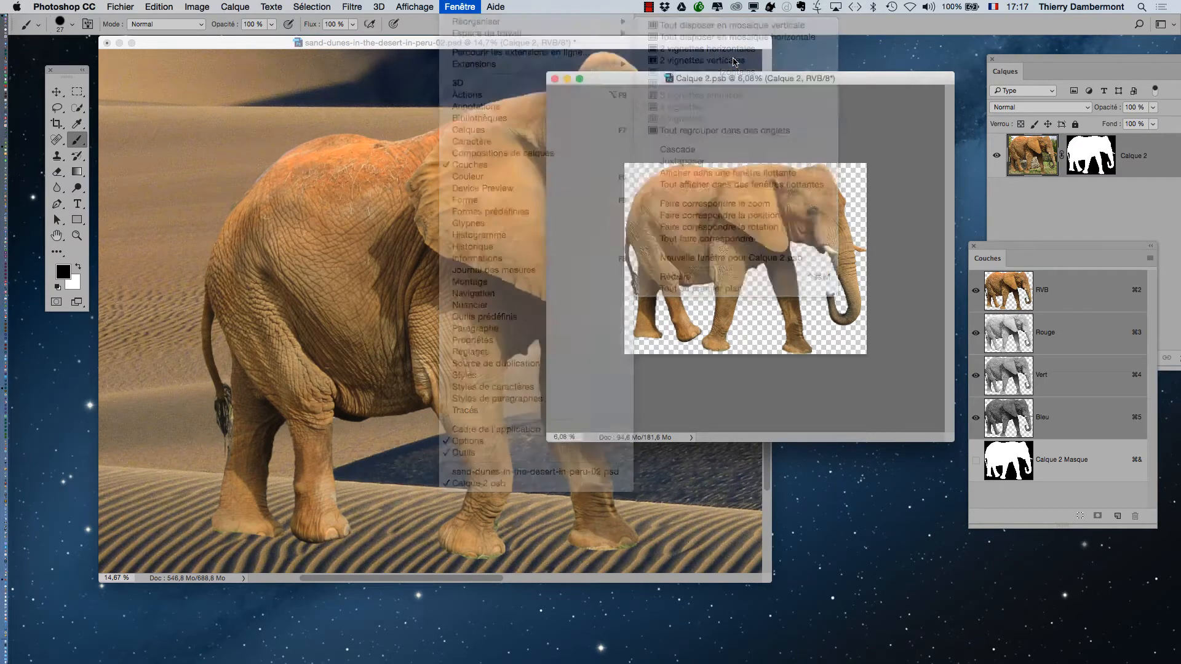
scroll(905, 311, "up", 5)
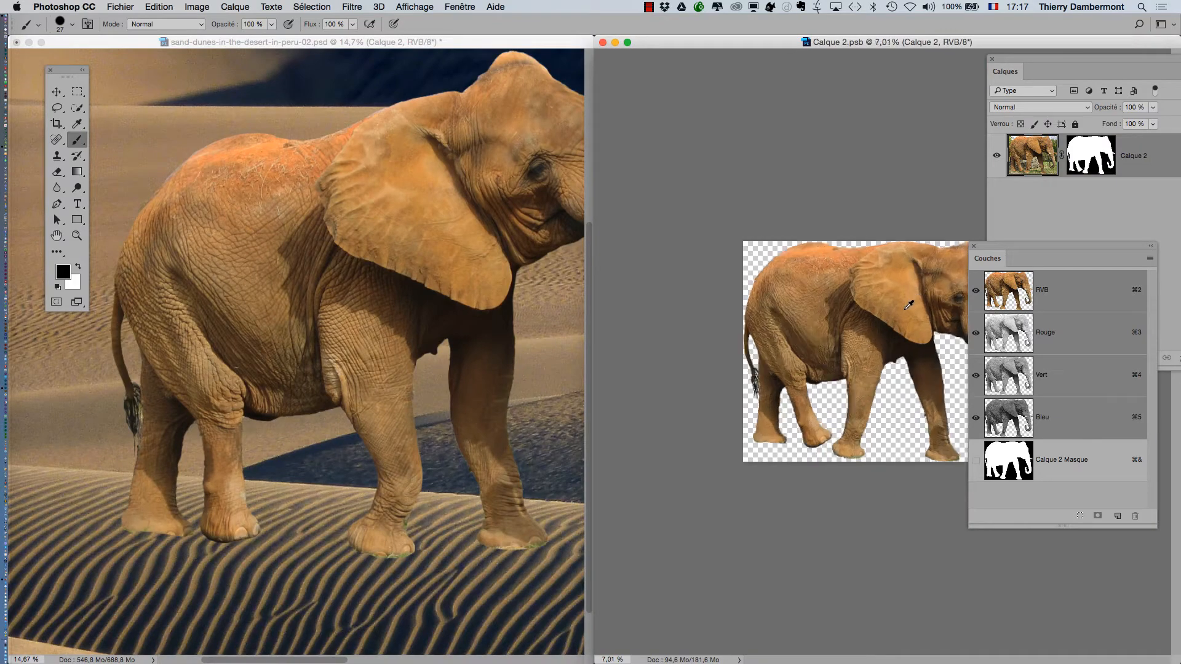
left_click(992, 59)
left_click(973, 246)
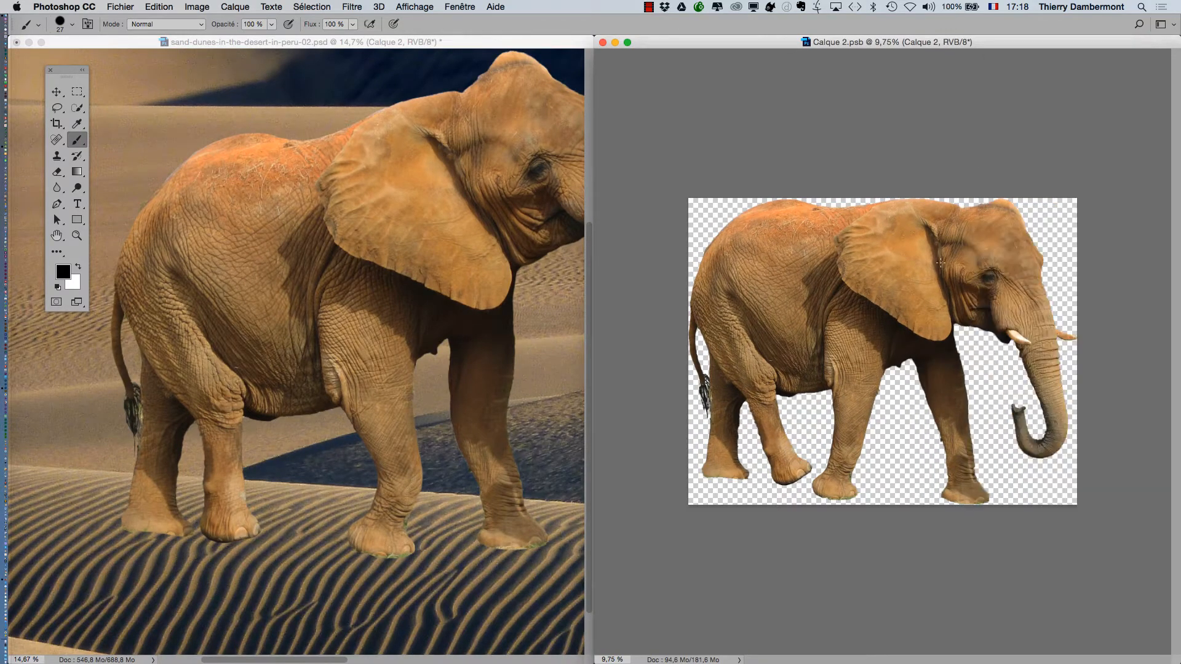
- Make Calque 2.psb the active document and bring back its layers list, placed over the dunes document
scroll(942, 283, "up", 1)
scroll(406, 245, "down", 3)
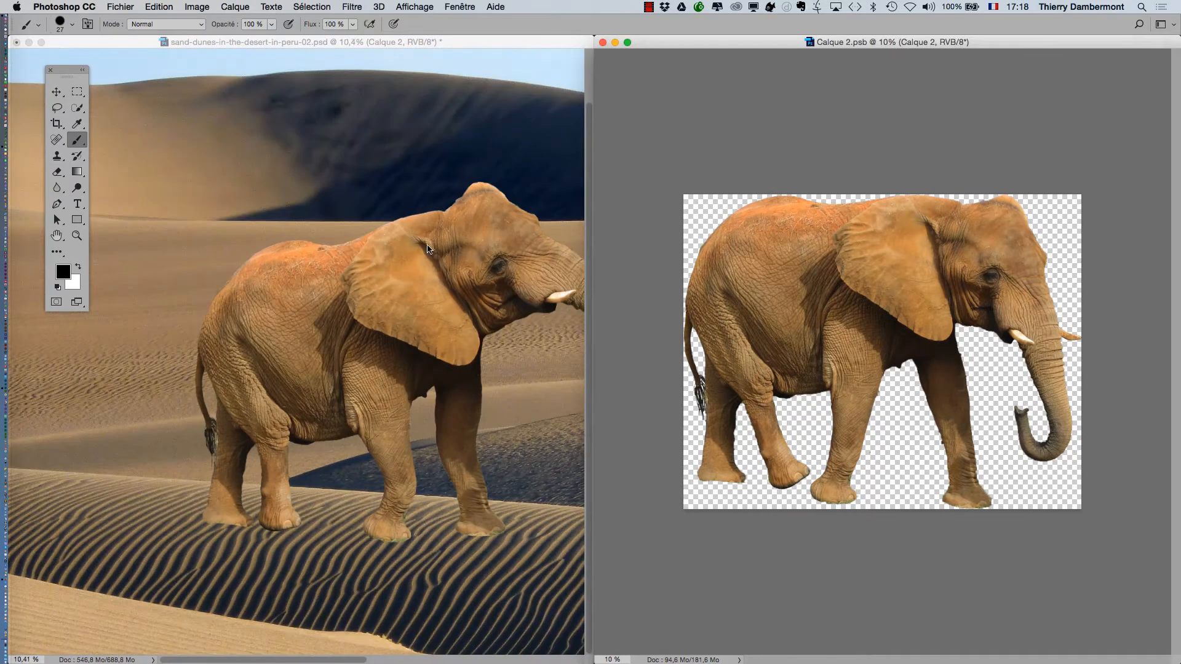
left_click(427, 248)
left_click_drag(427, 267, 303, 164)
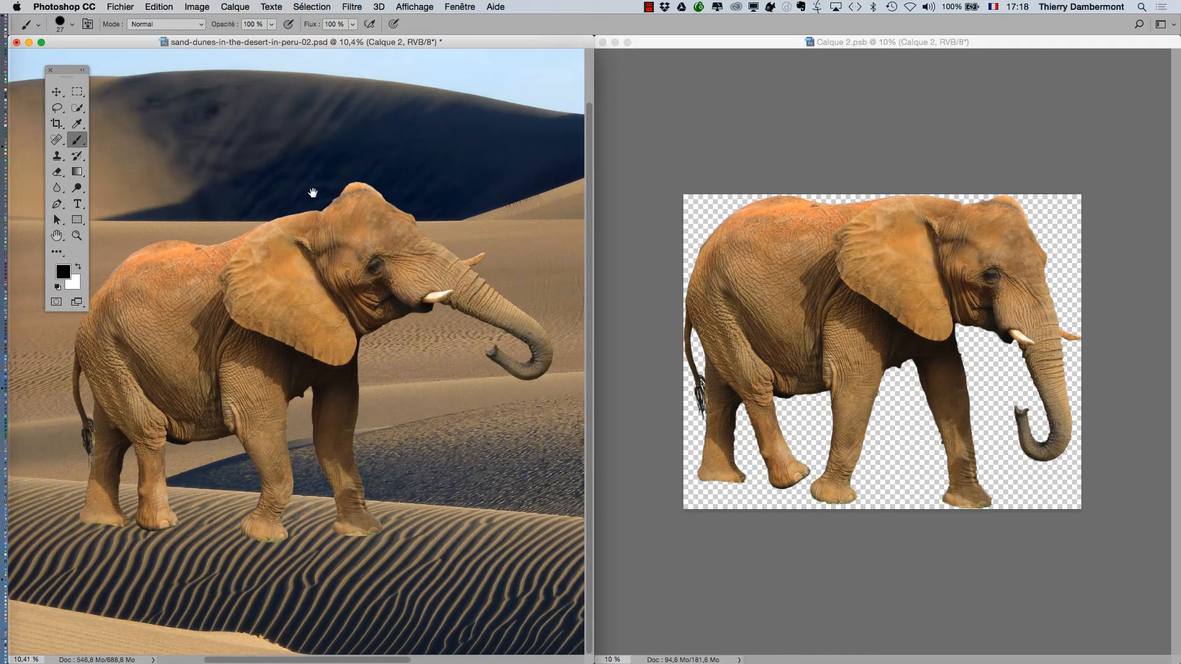
scroll(387, 194, "left", 3)
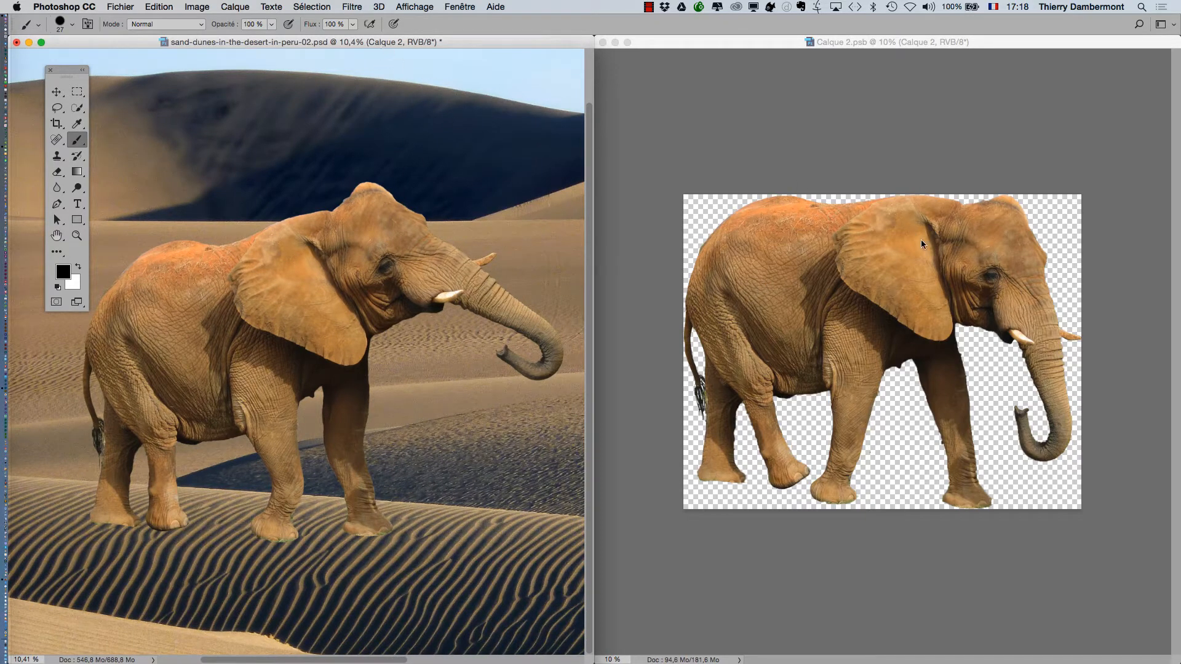
scroll(916, 320, "up", 3)
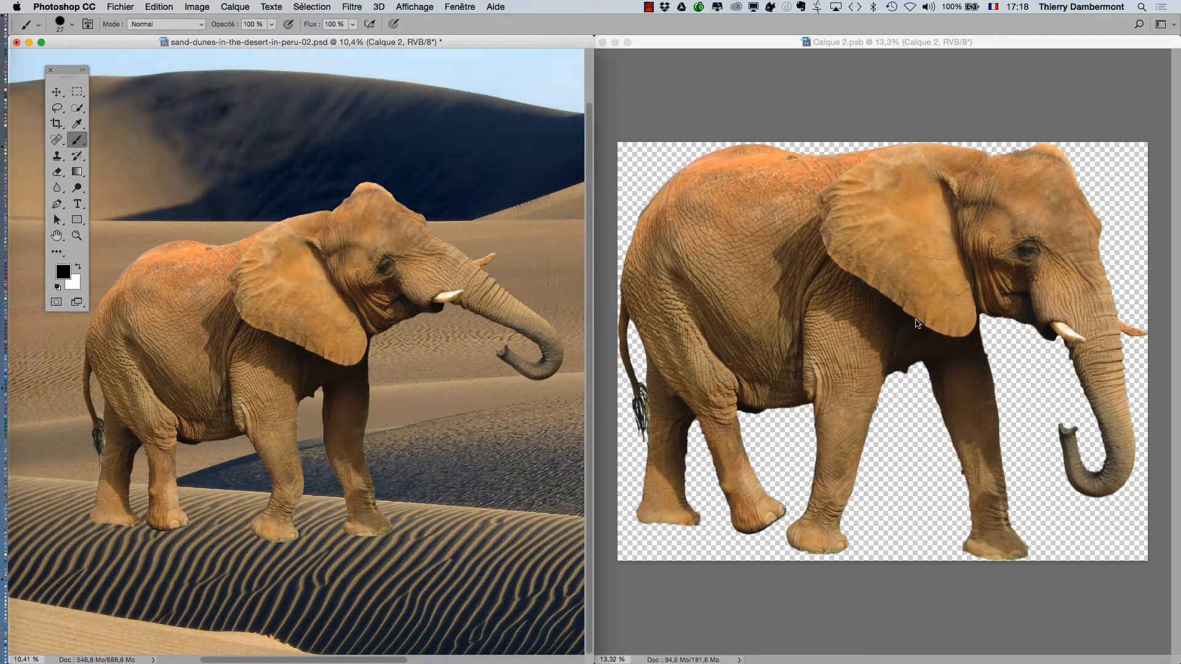
left_click(815, 45)
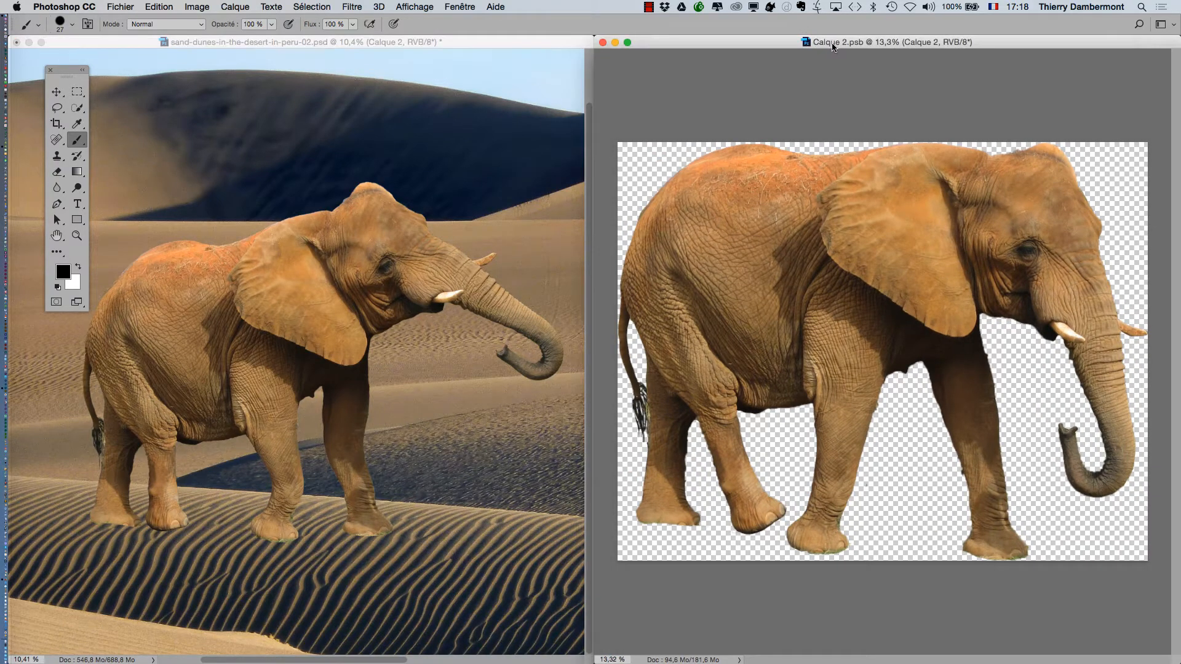
left_click(460, 7)
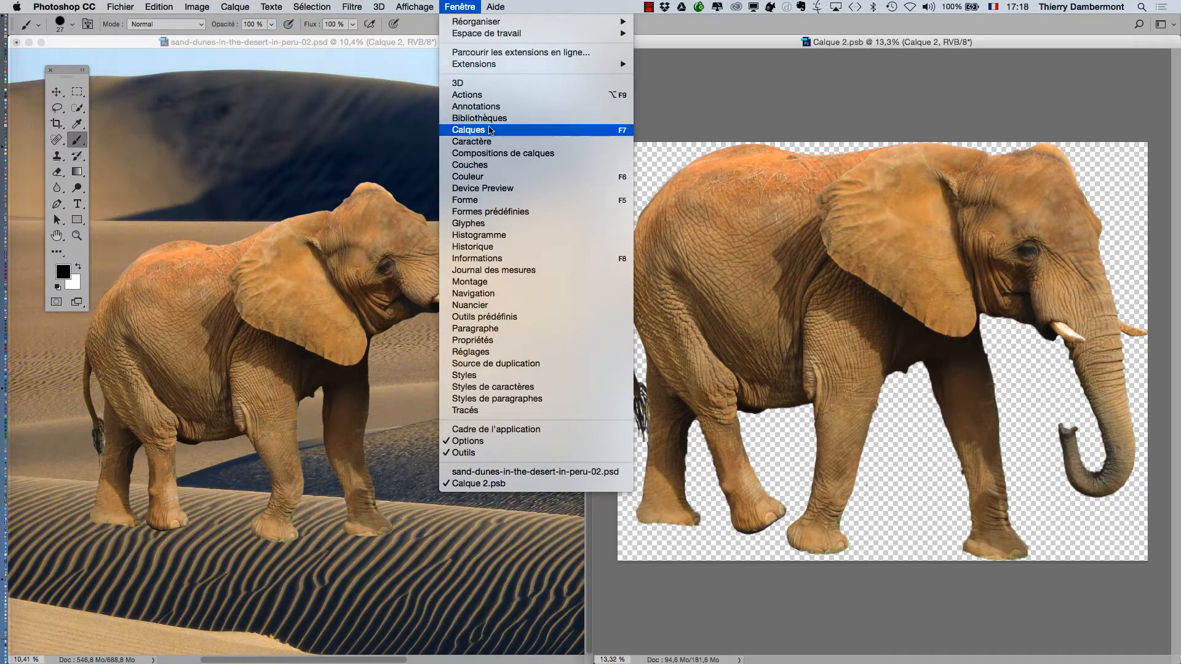
left_click(471, 130)
left_click_drag(1009, 62, 369, 53)
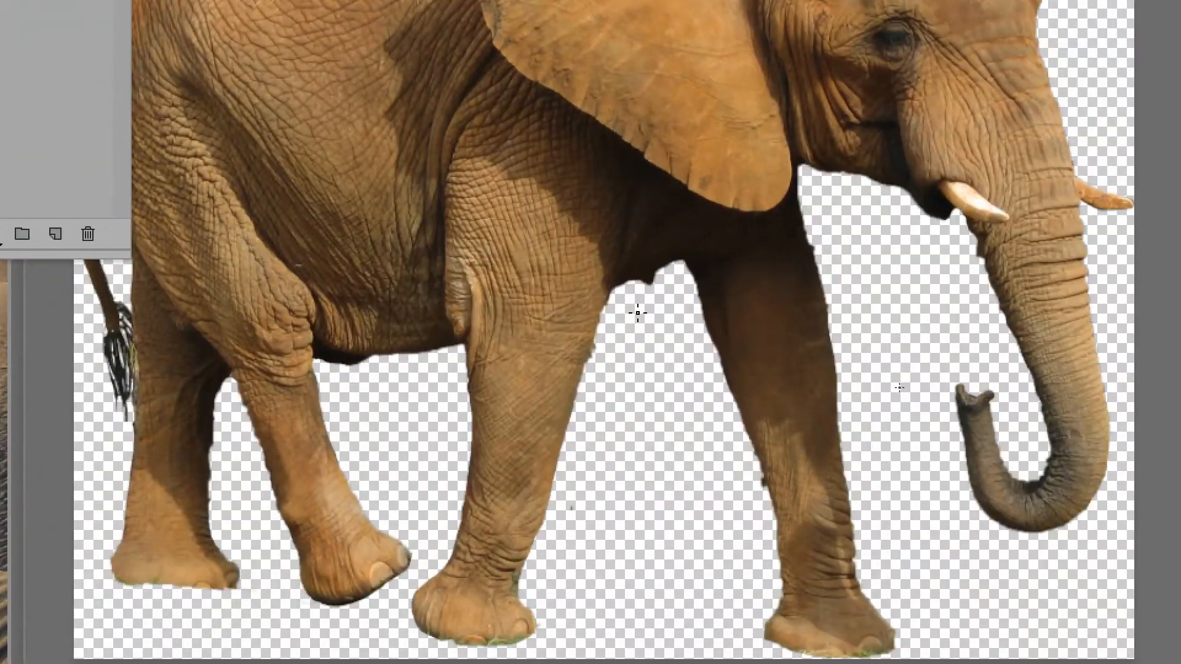
- Paint black on Calque 2's layer mask to hide the small bump under the elephant's belly behind the front leg
left_click_drag(638, 313, 647, 313)
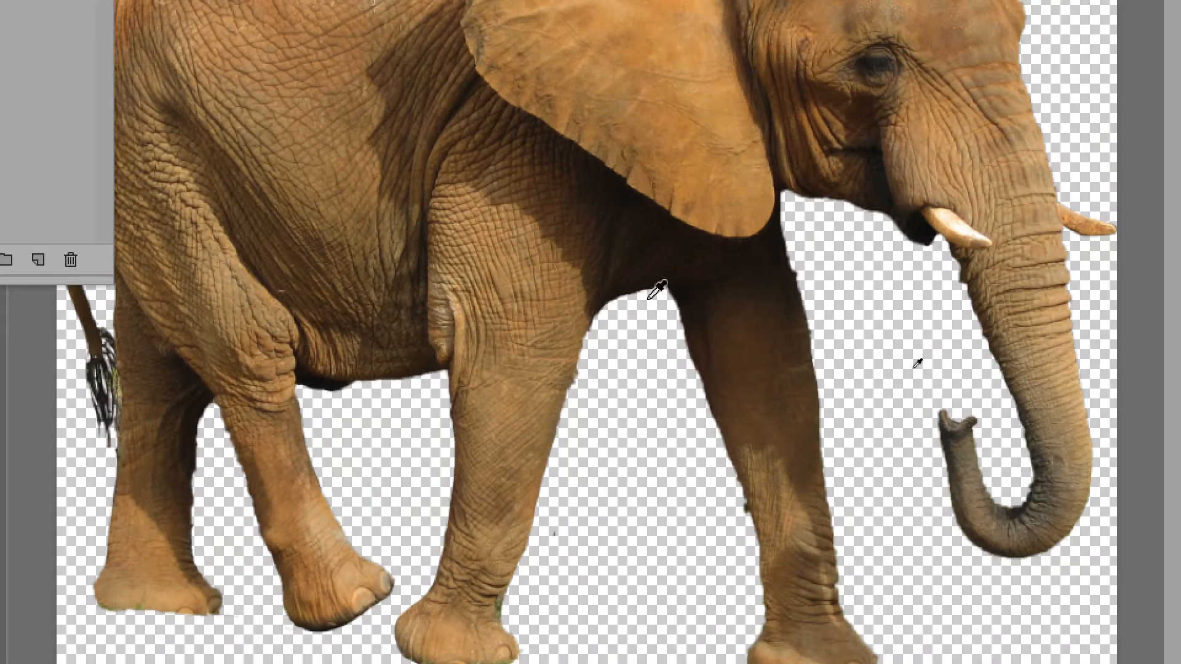
scroll(657, 289, "down", 3)
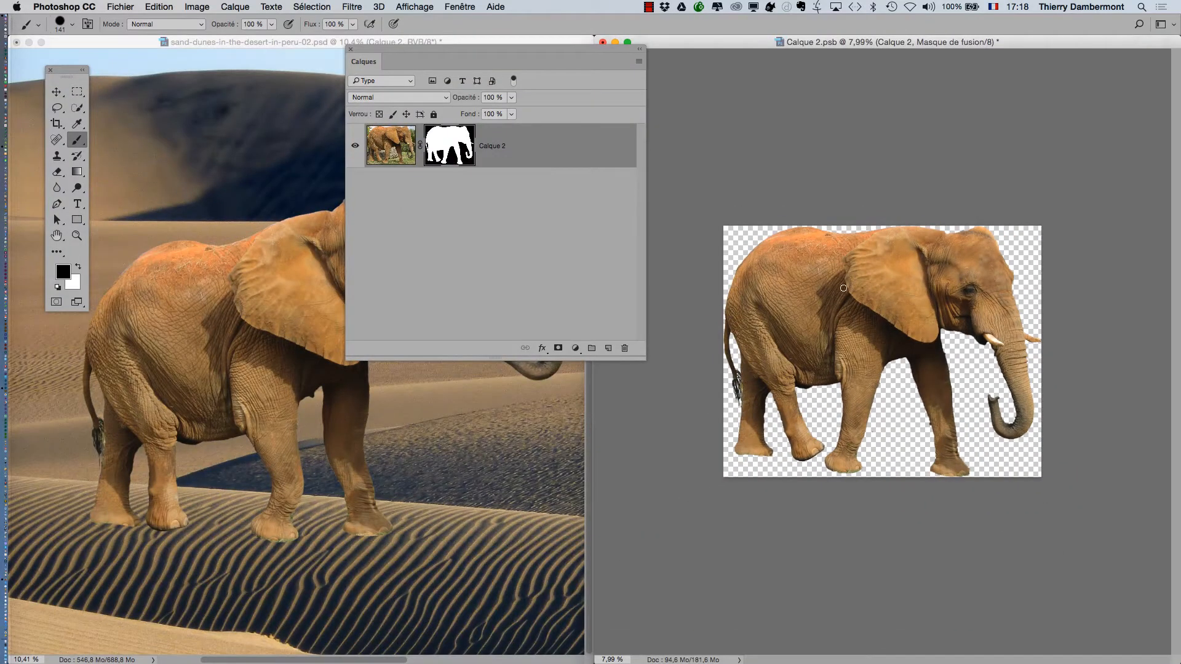
- Paint white on the layer mask with a brush of size 642 along the elephant's back and rump
left_click_drag(845, 289, 852, 289)
scroll(859, 288, "up", 1)
right_click(703, 300)
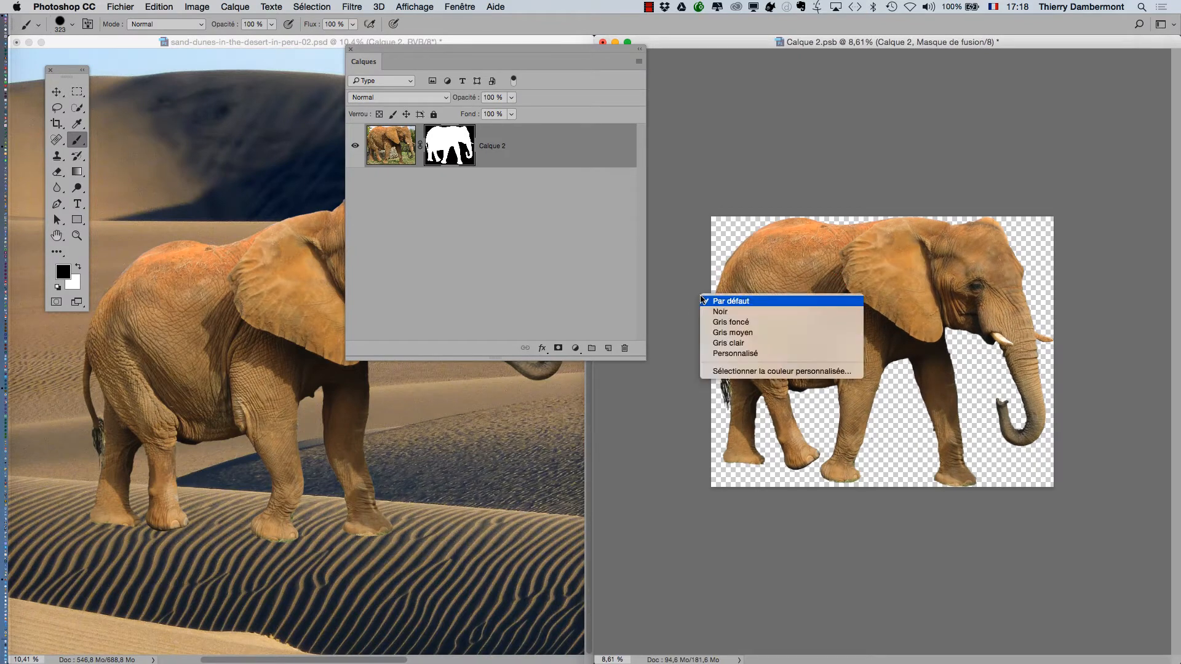
left_click(702, 299)
left_click_drag(737, 276, 745, 275)
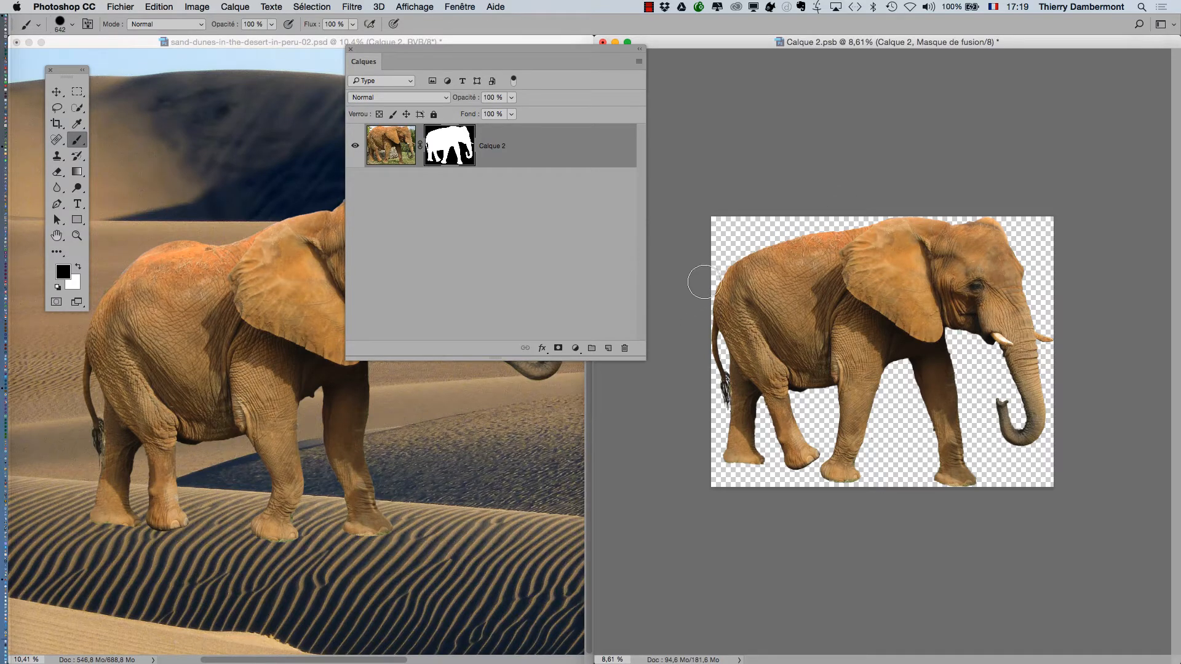
key("x")
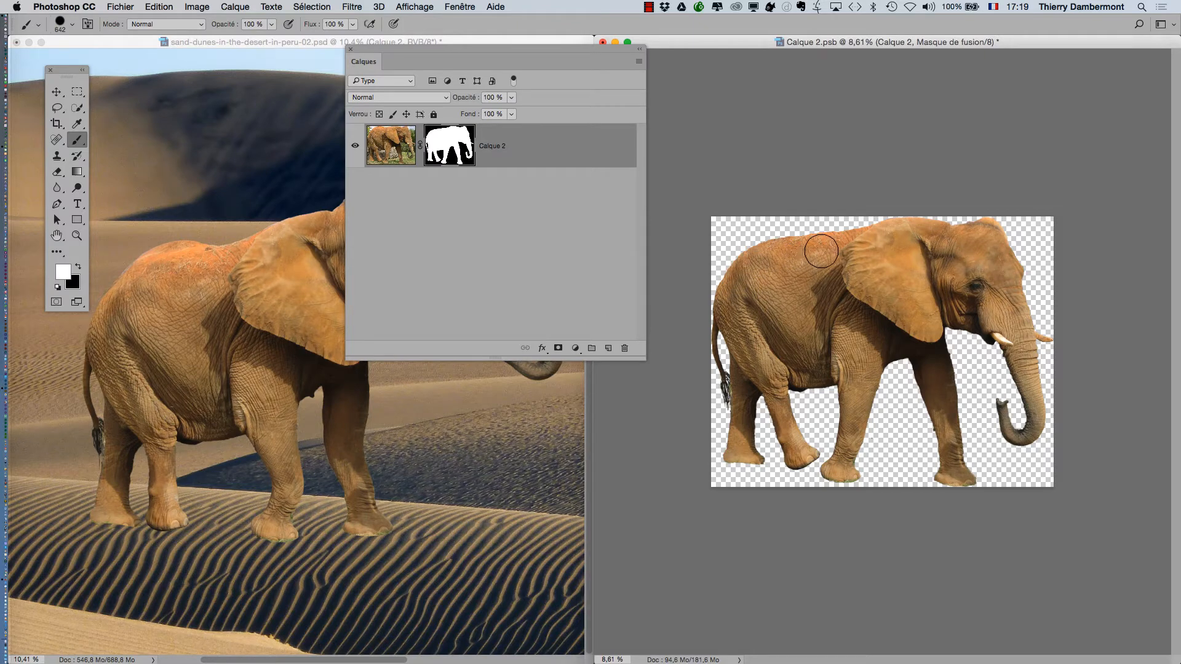
mouse_move(821, 251)
left_mouse_down()
mouse_move(768, 253)
mouse_move(731, 295)
left_mouse_up()
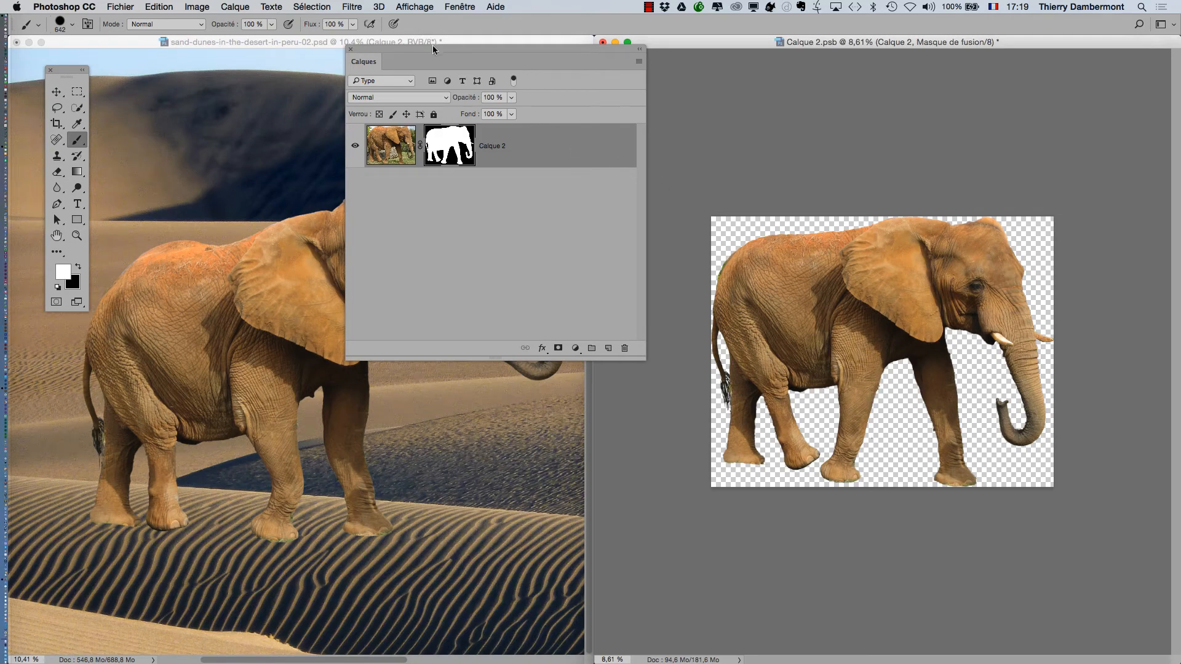
- Move the layers list below the elephant's trunk and separate the Calque 2.psb window slightly from the dunes document
left_click_drag(433, 49, 506, 393)
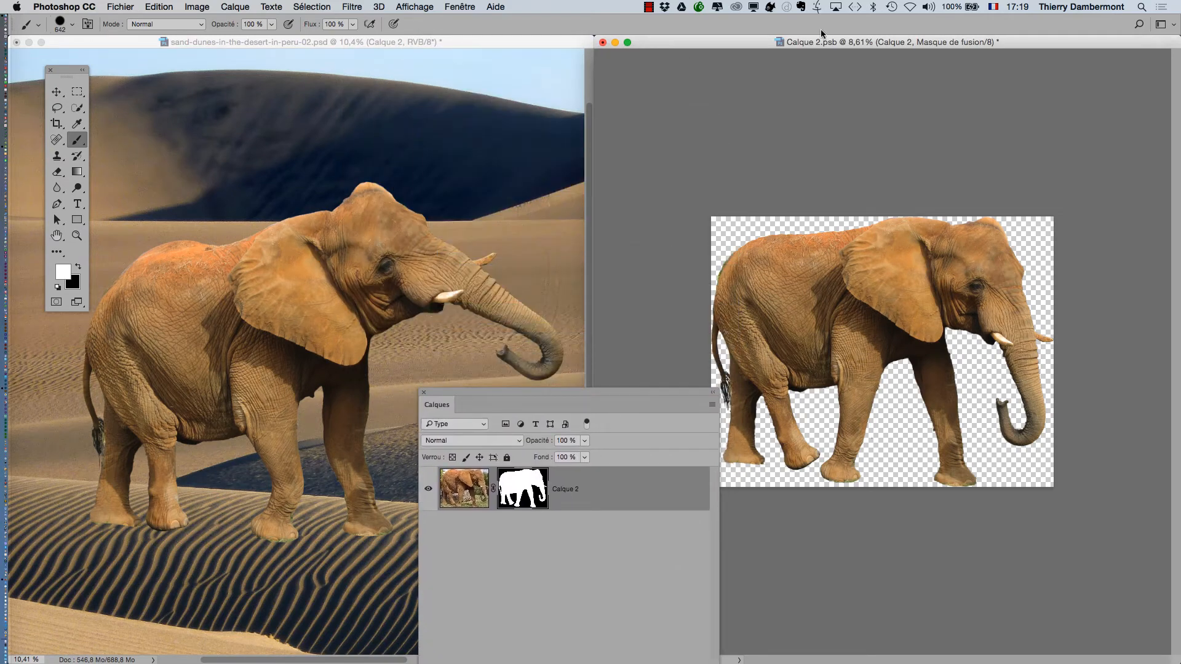
left_click_drag(846, 44, 870, 59)
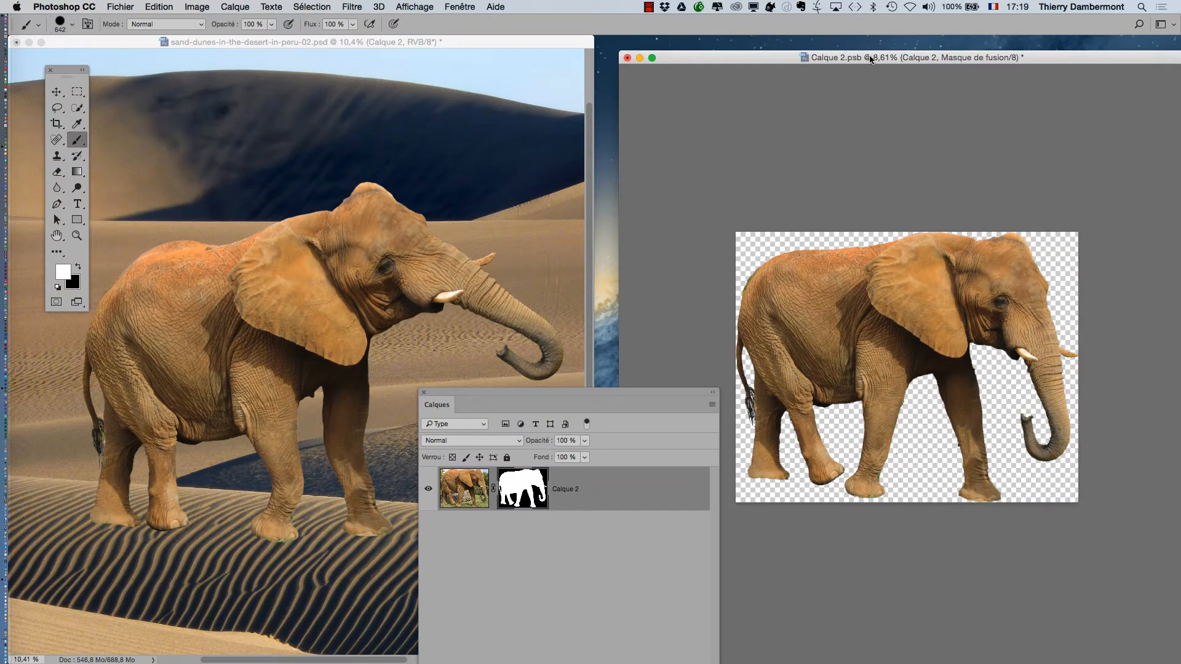
left_click(290, 42)
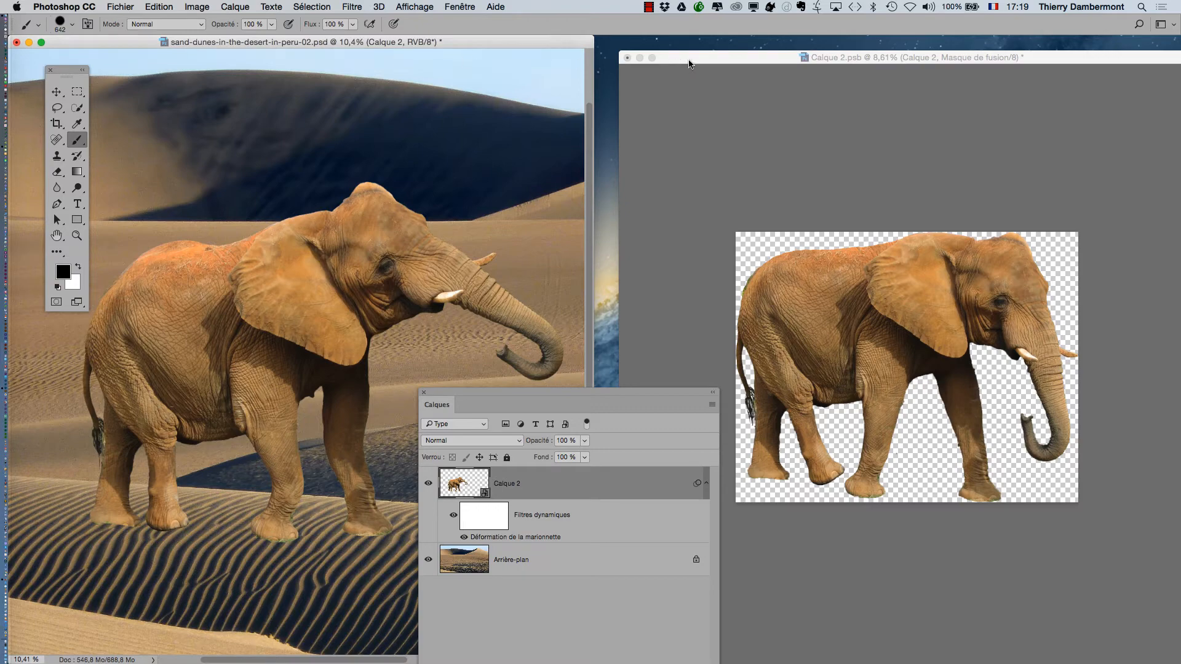
- Make Calque 2.psb the active document and save it to update the smart object in the dunes composite
left_click(717, 62)
key("x")
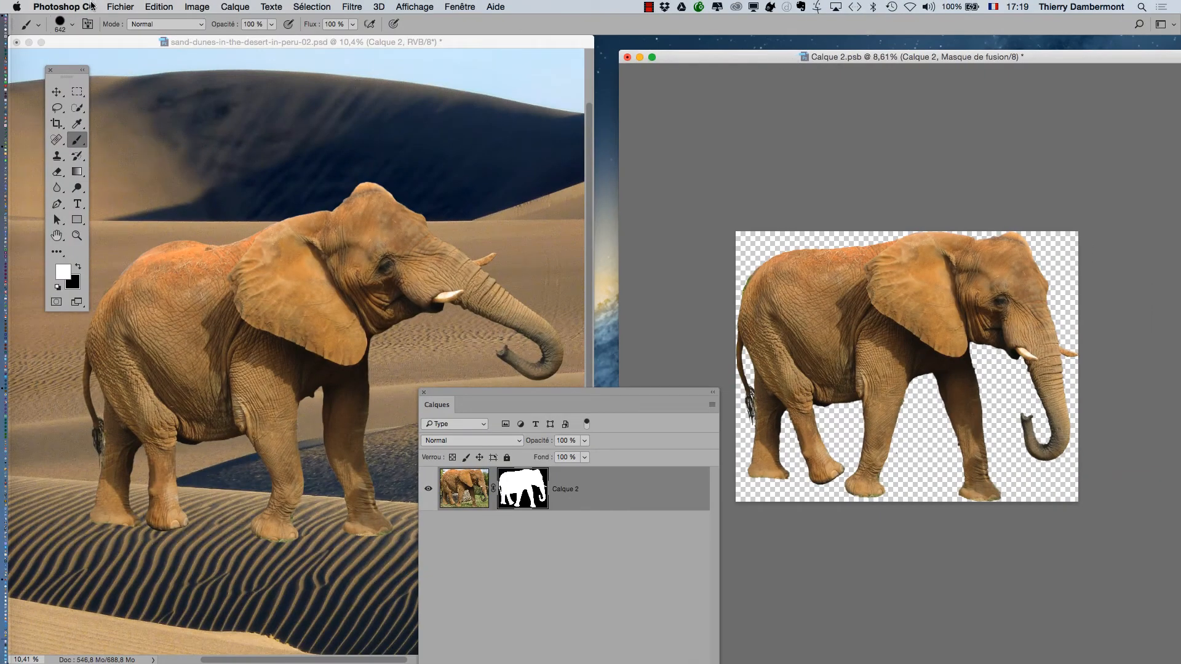
left_click(129, 7)
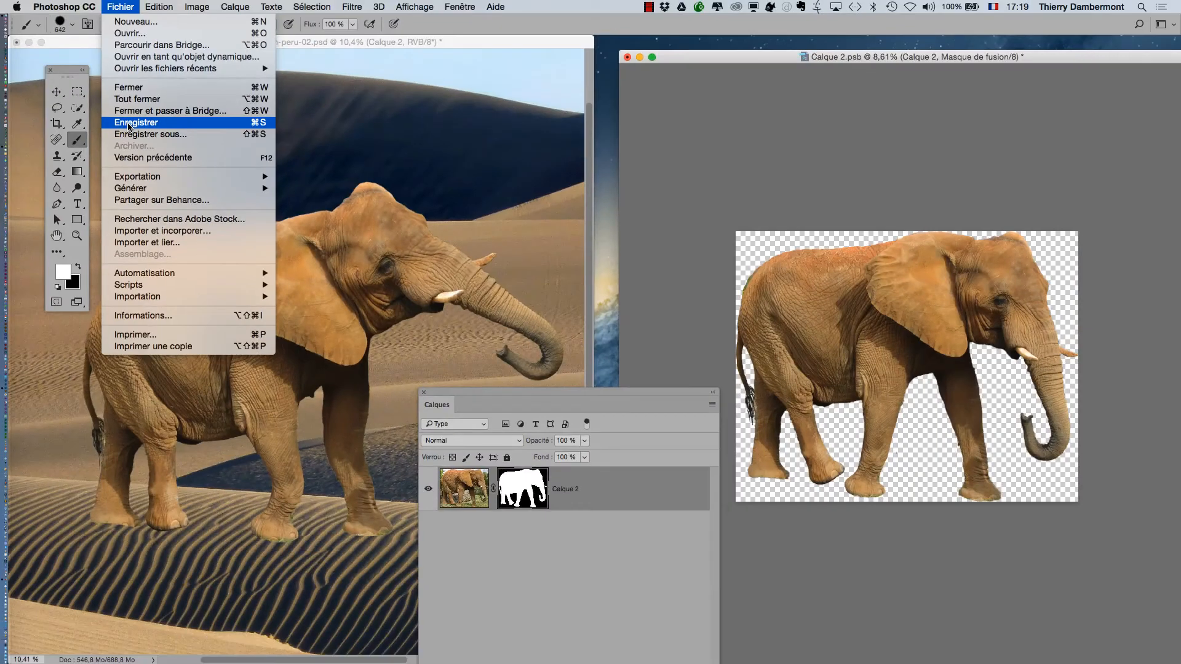
left_click(128, 123)
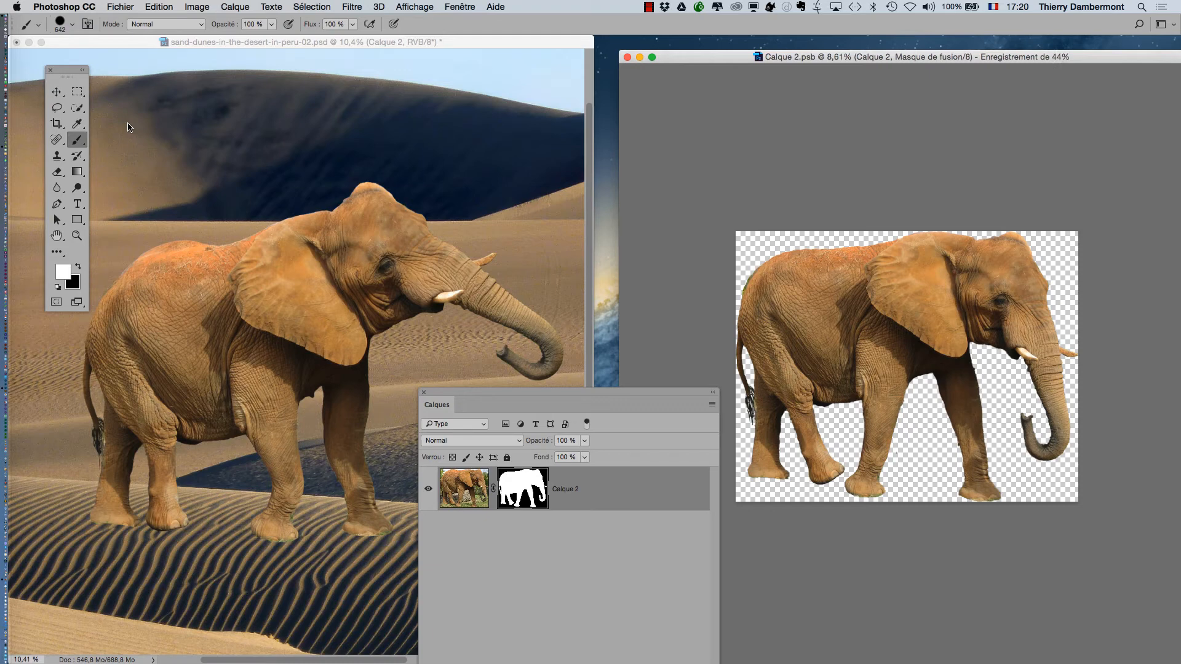
- Activate the dunes composite and examine the updated elephant's back, rump and belly, keeping the layers list clear of it
left_click(122, 42)
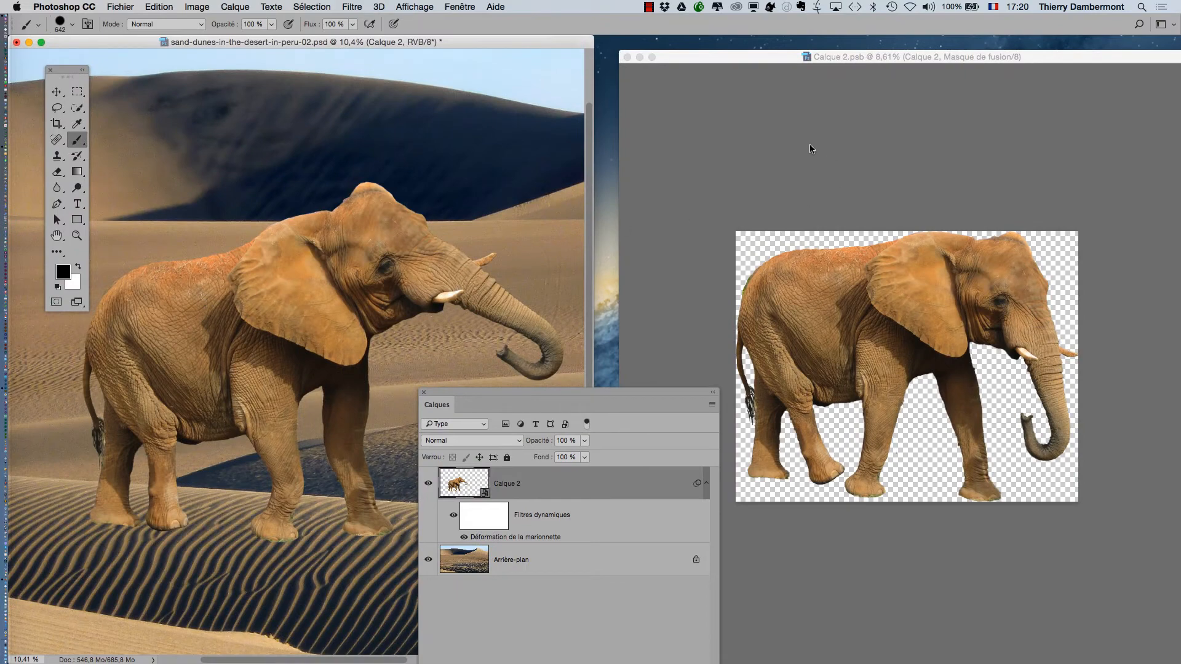
scroll(348, 263, "down", 1)
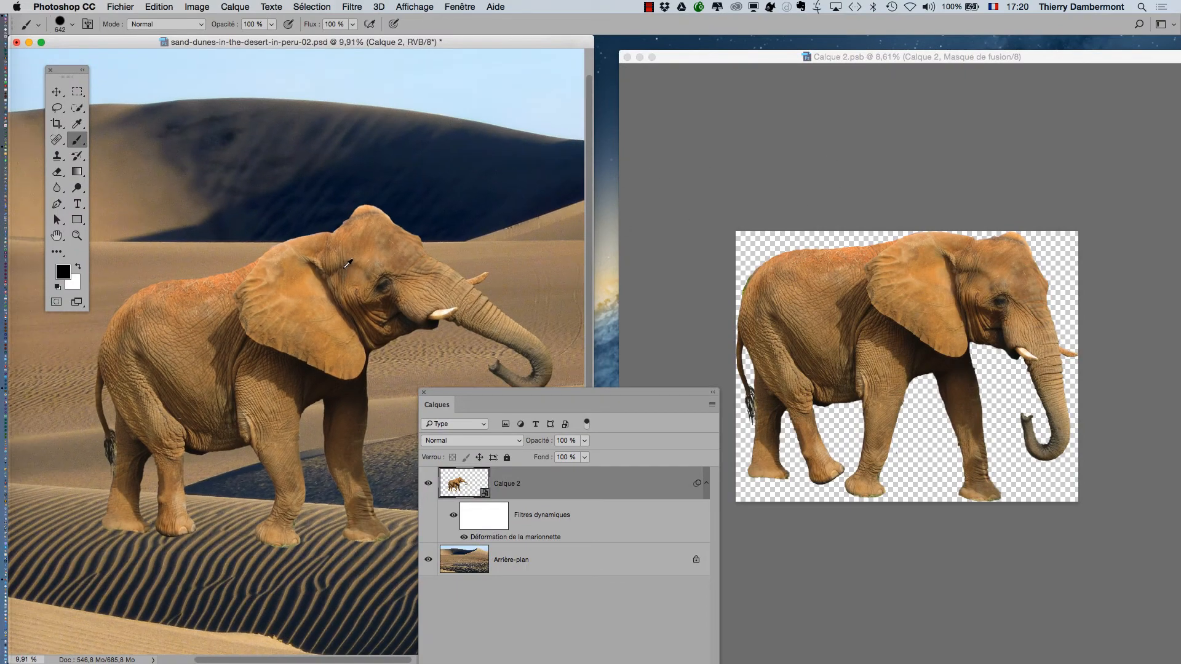
scroll(347, 264, "down", 3)
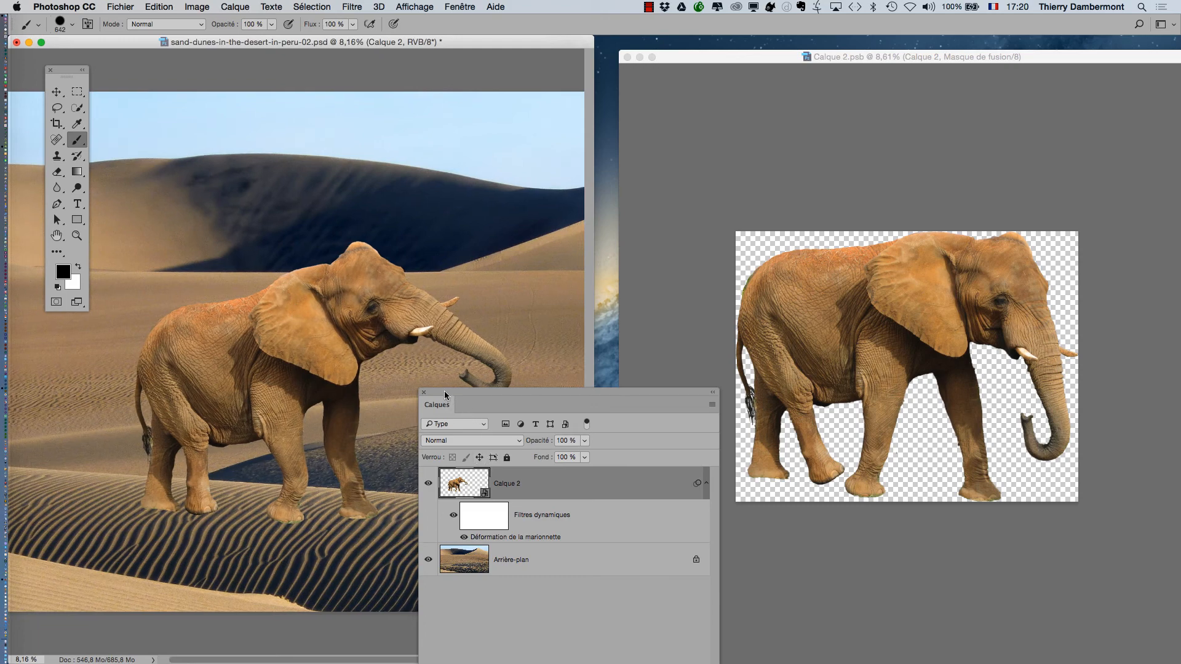
left_click_drag(446, 394, 577, 92)
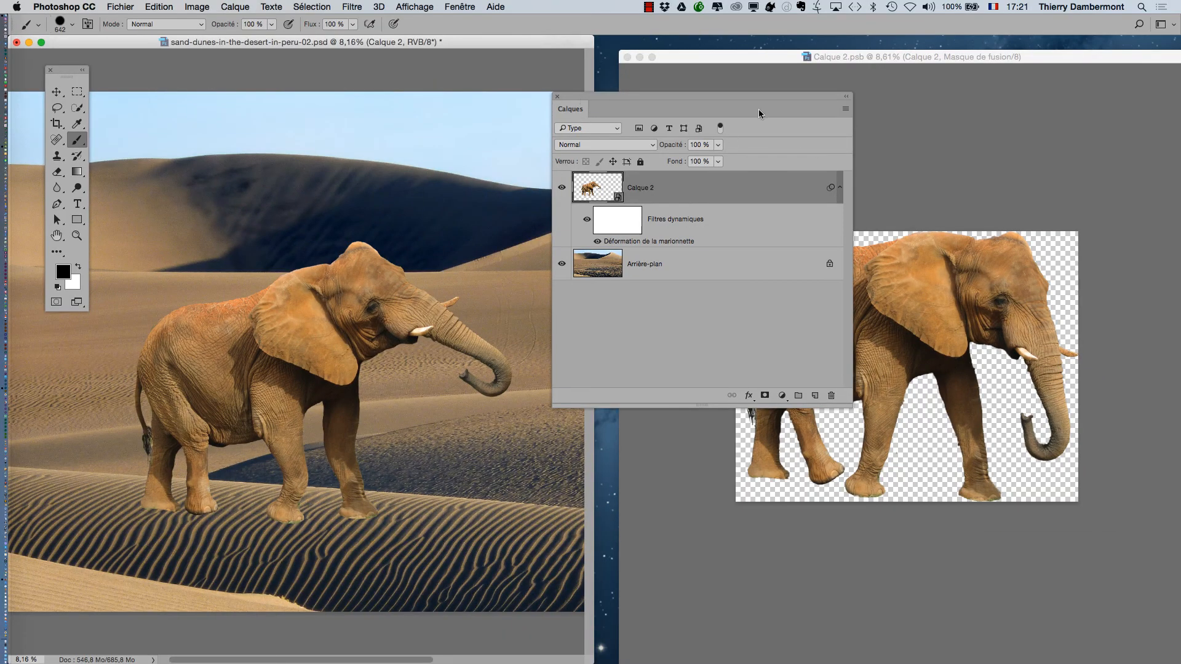
left_click_drag(748, 98, 629, 432)
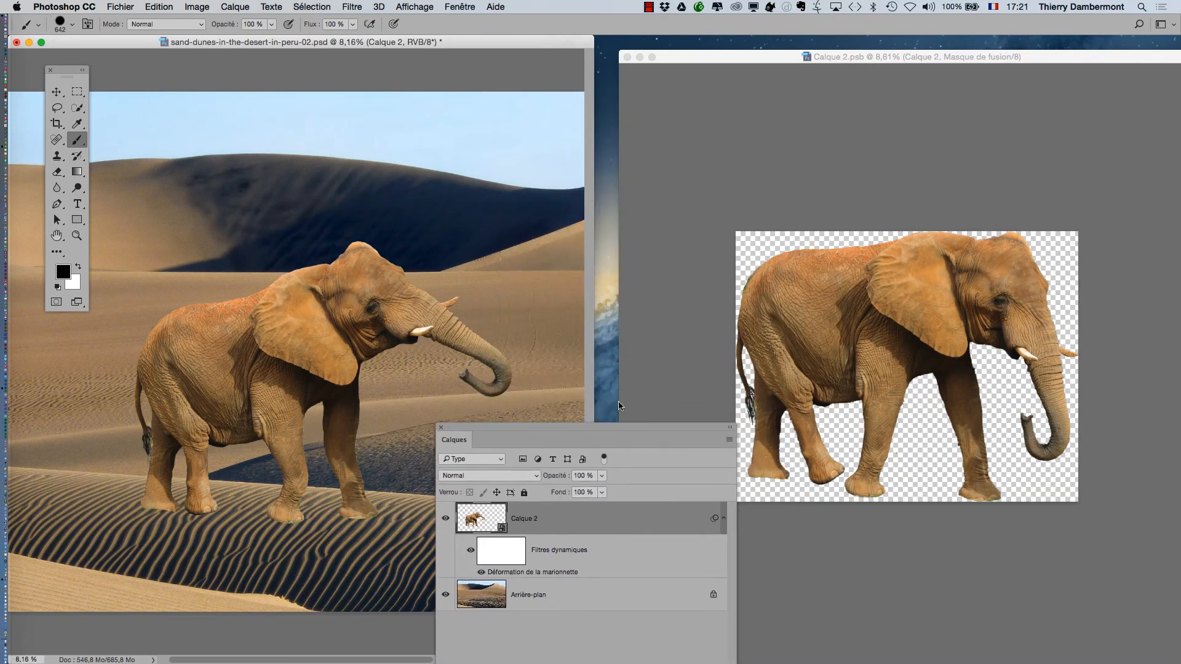
scroll(174, 366, "up", 3)
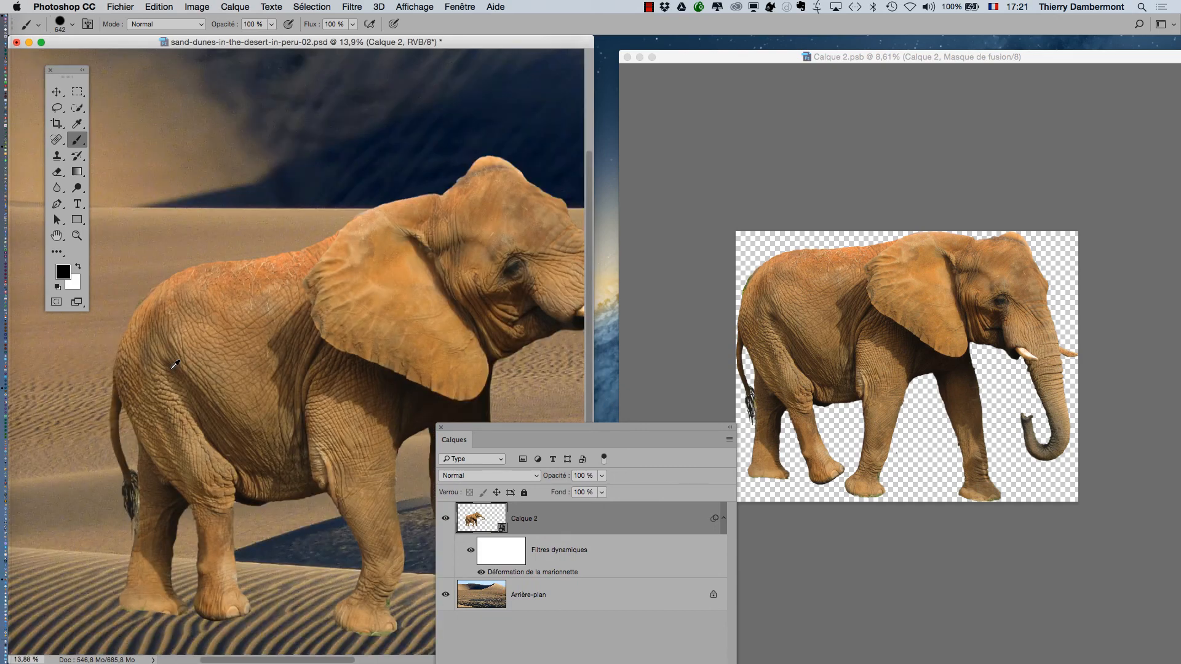
scroll(174, 365, "up", 2)
scroll(175, 366, "down", 4)
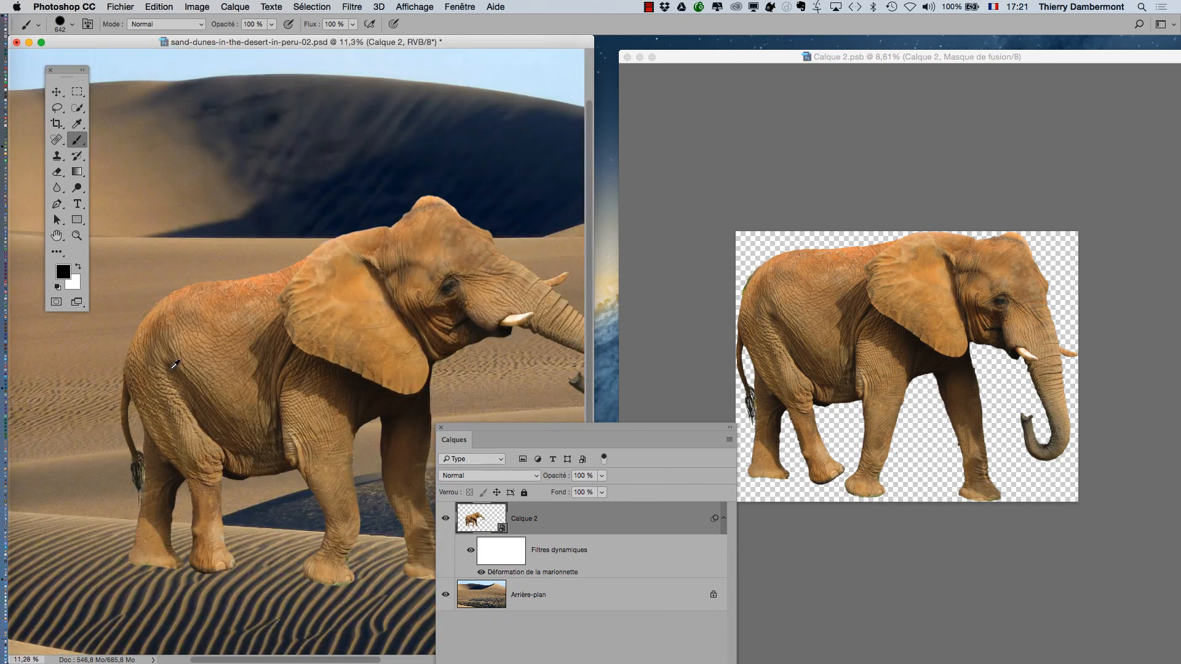
scroll(175, 365, "down", 2)
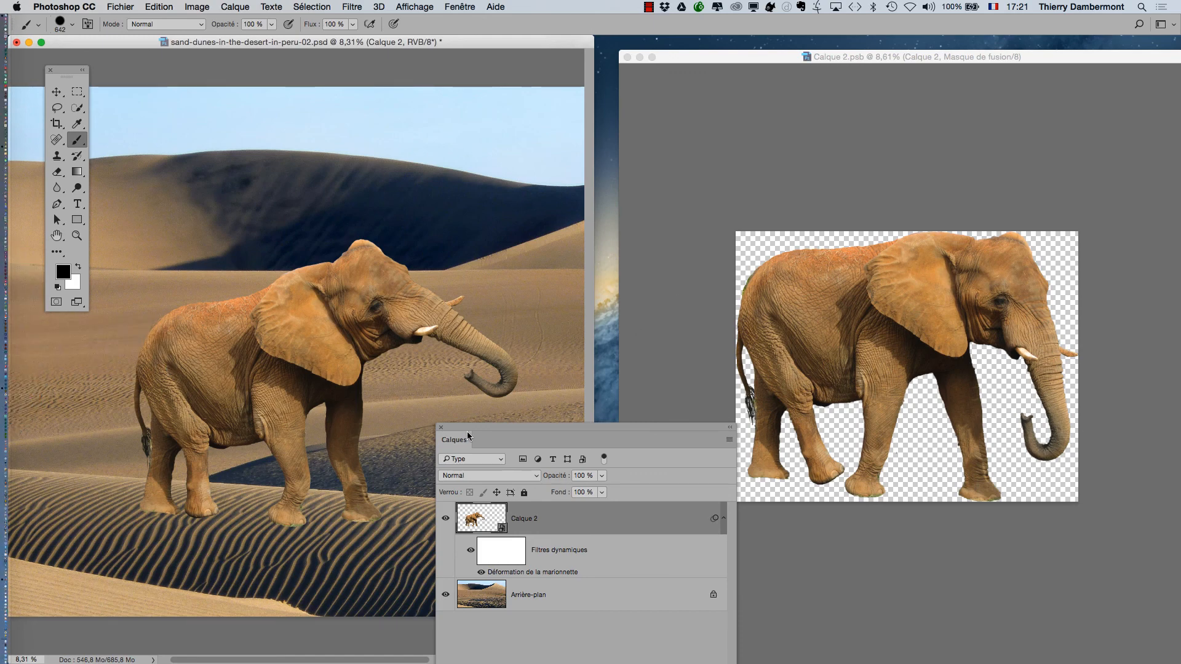
left_click_drag(467, 436, 574, 91)
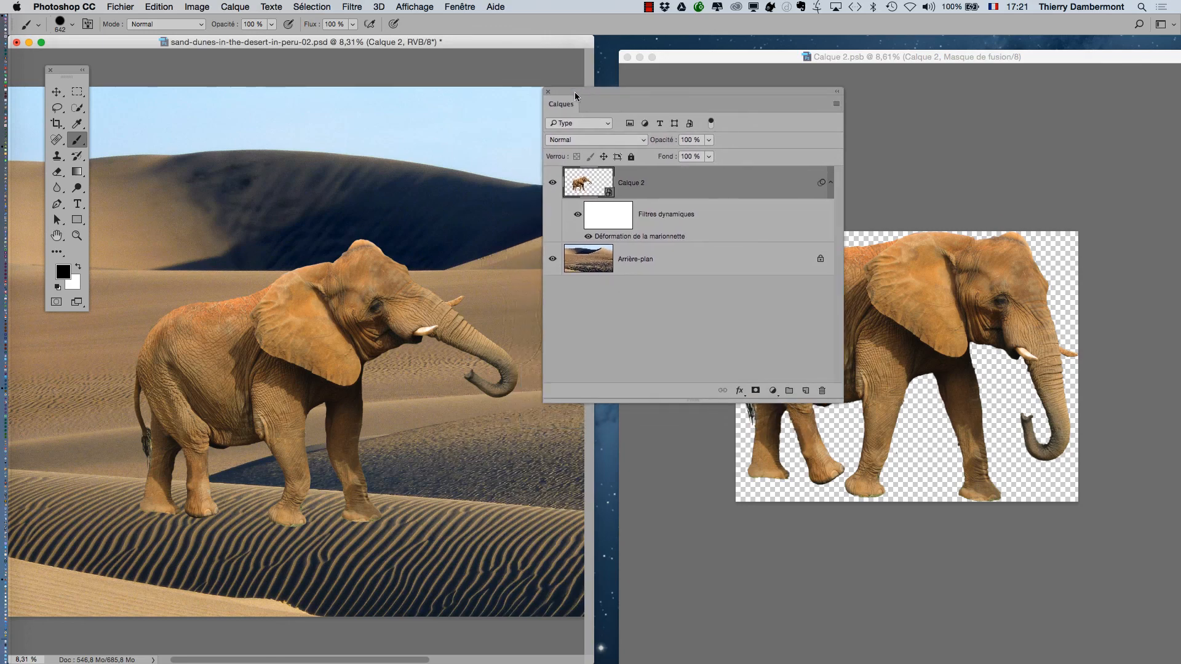